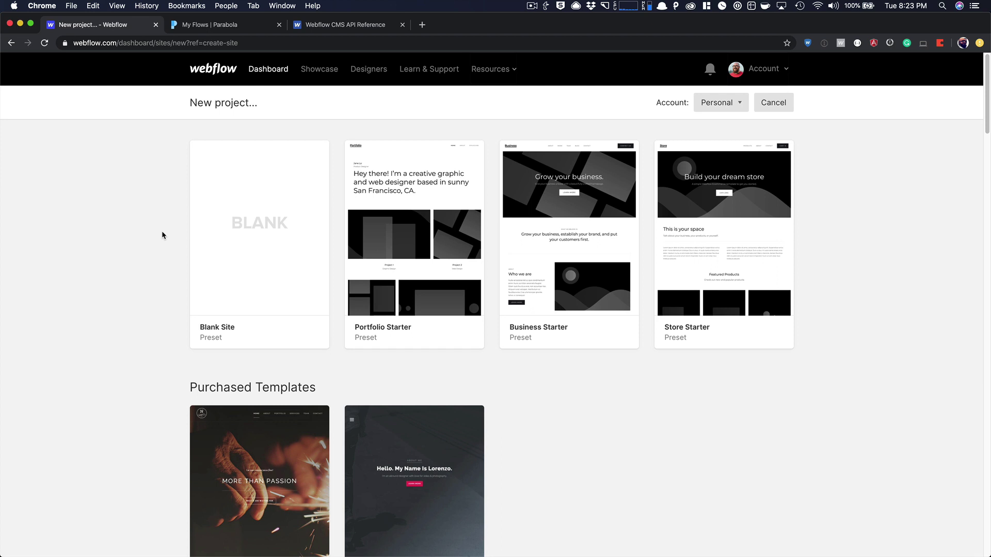
Step: Create a new Webflow project from the Blank Site preset, keeping the default name
{"action": "mouse_move", "coordinate": [210, 205]}
{"action": "left_click", "coordinate": [272, 296]}
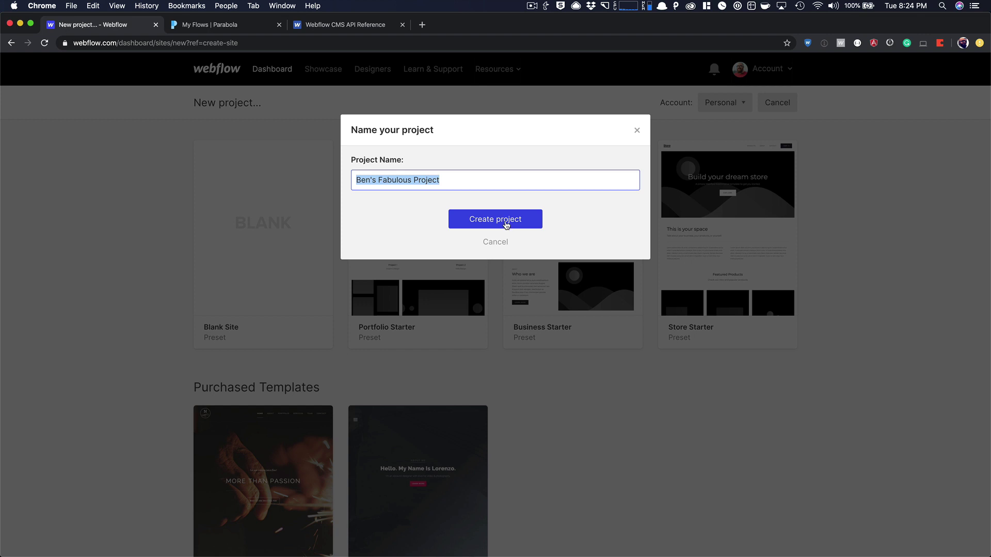
{"action": "left_click", "coordinate": [507, 224]}
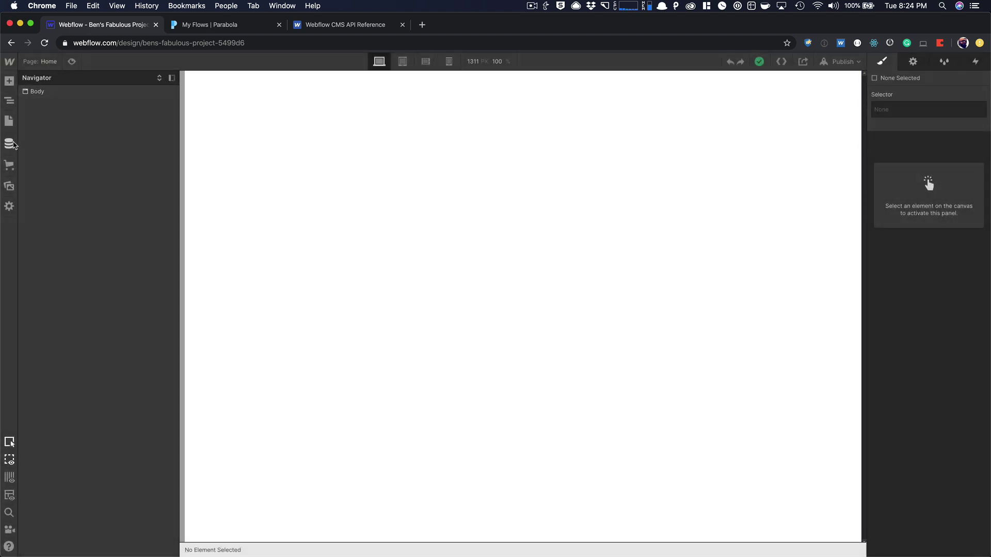
Step: Create a Blog Posts CMS collection from its template and add 20 dummy posts
{"action": "left_click", "coordinate": [13, 145]}
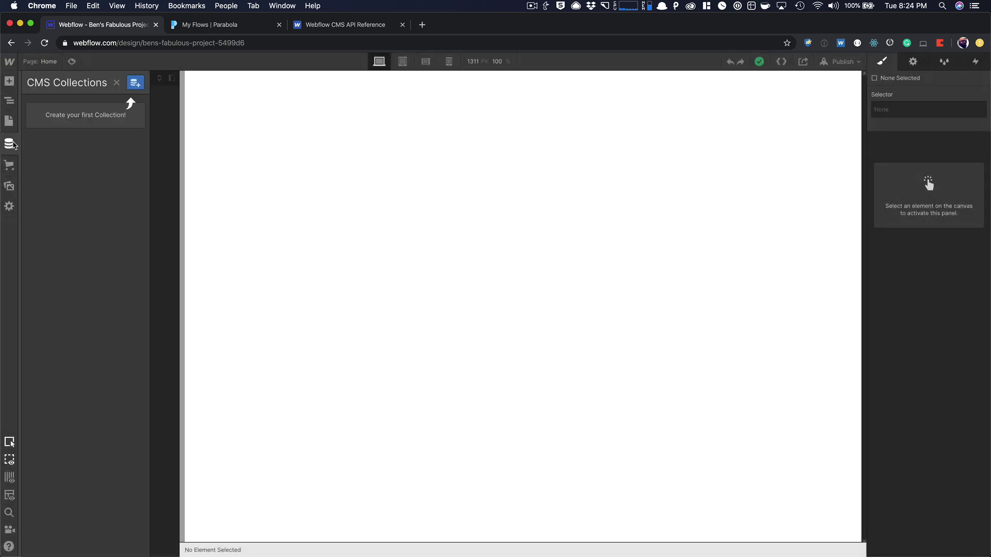
{"action": "left_click", "coordinate": [137, 83]}
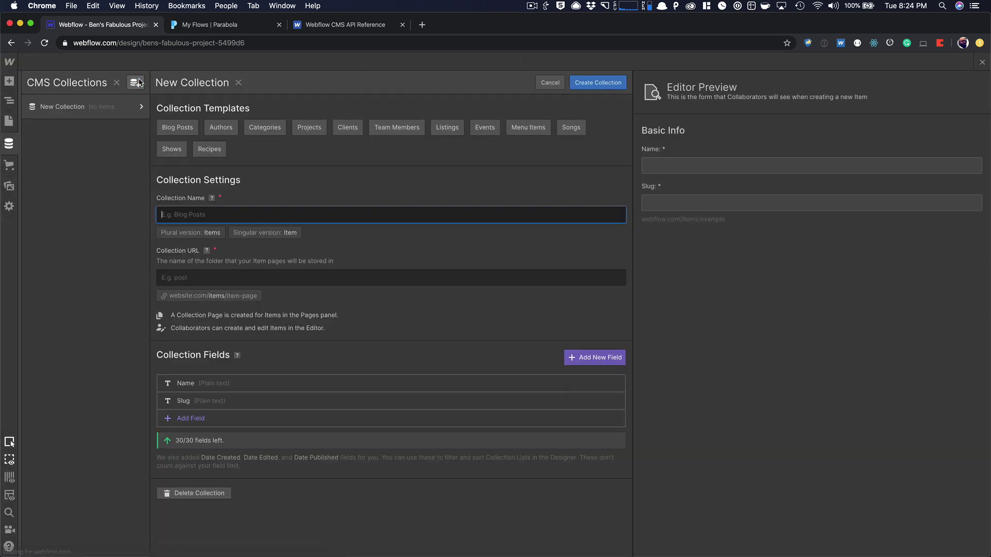
{"action": "left_click", "coordinate": [177, 127]}
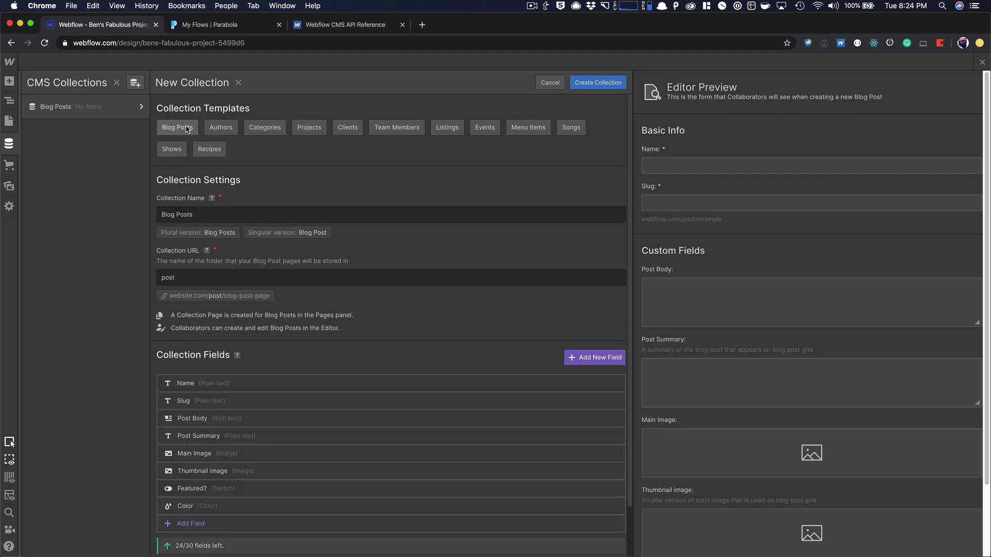
{"action": "scroll", "coordinate": [243, 196], "scroll_direction": "down", "scroll_amount": 2}
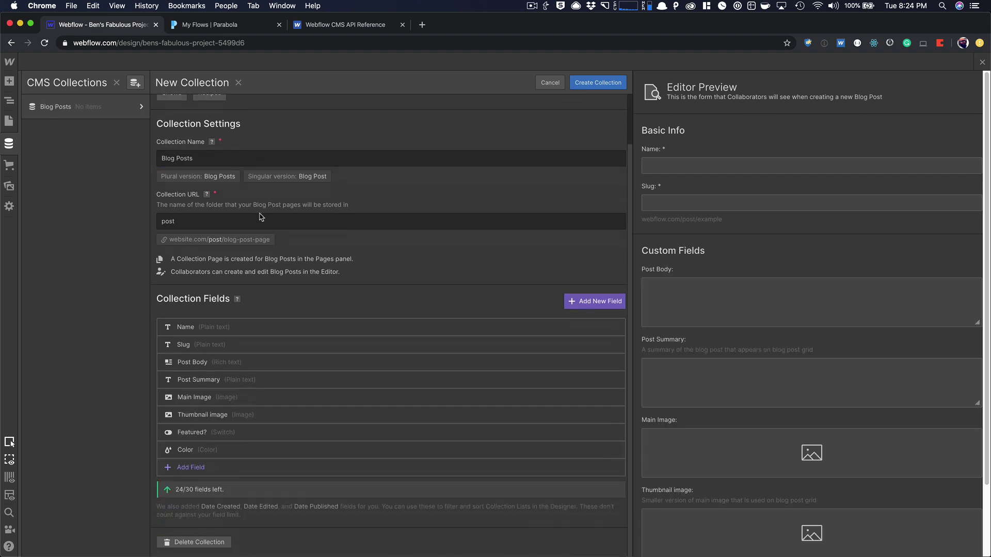
{"action": "left_click", "coordinate": [581, 86]}
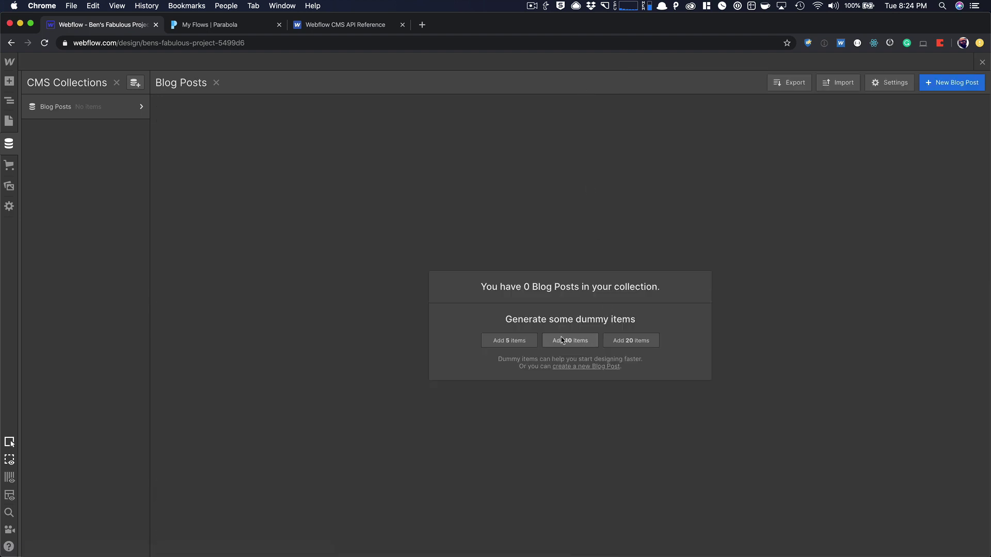
{"action": "left_click", "coordinate": [622, 340]}
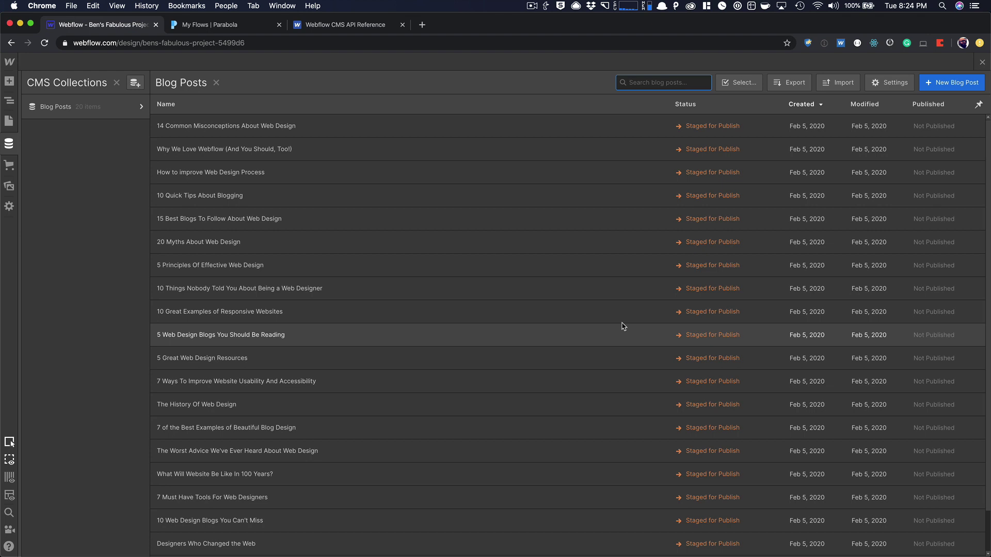
{"action": "scroll", "coordinate": [627, 243], "scroll_direction": "down", "scroll_amount": 2}
{"action": "scroll", "coordinate": [629, 237], "scroll_direction": "up", "scroll_amount": 2}
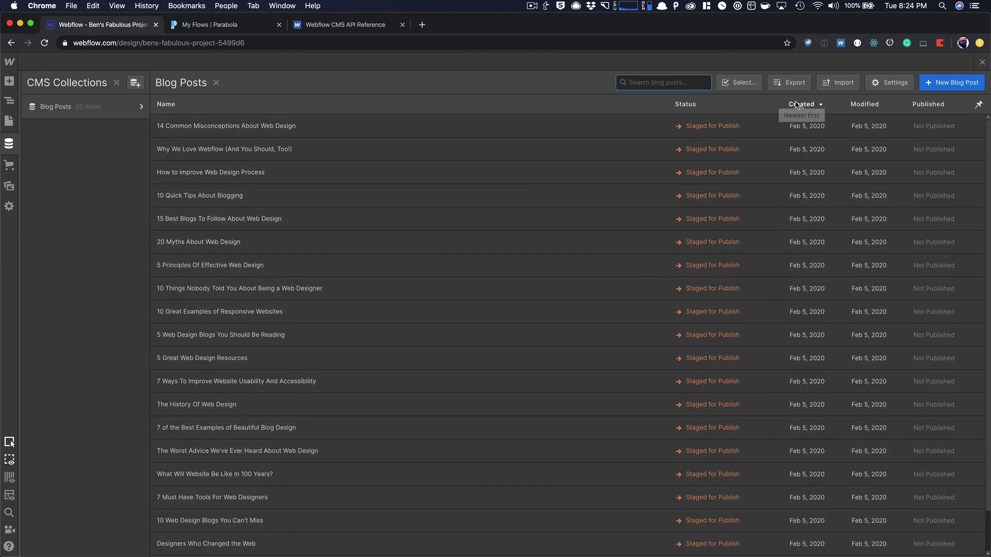
Step: Add a plain-text field named 'Item ID Field' to Blog Posts and save the collection
{"action": "left_click", "coordinate": [140, 106]}
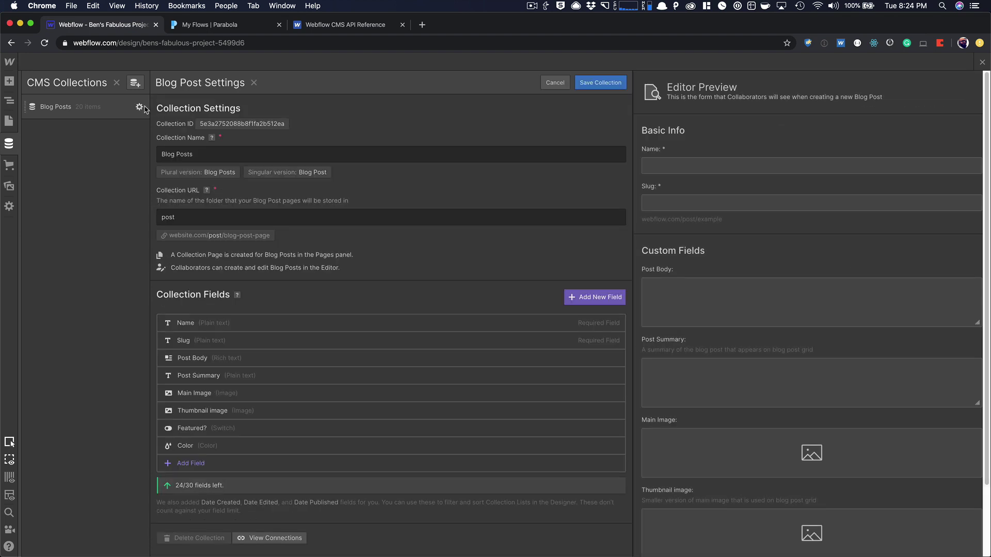
{"action": "left_click", "coordinate": [195, 462]}
{"action": "scroll", "coordinate": [195, 462], "scroll_direction": "down", "scroll_amount": 3}
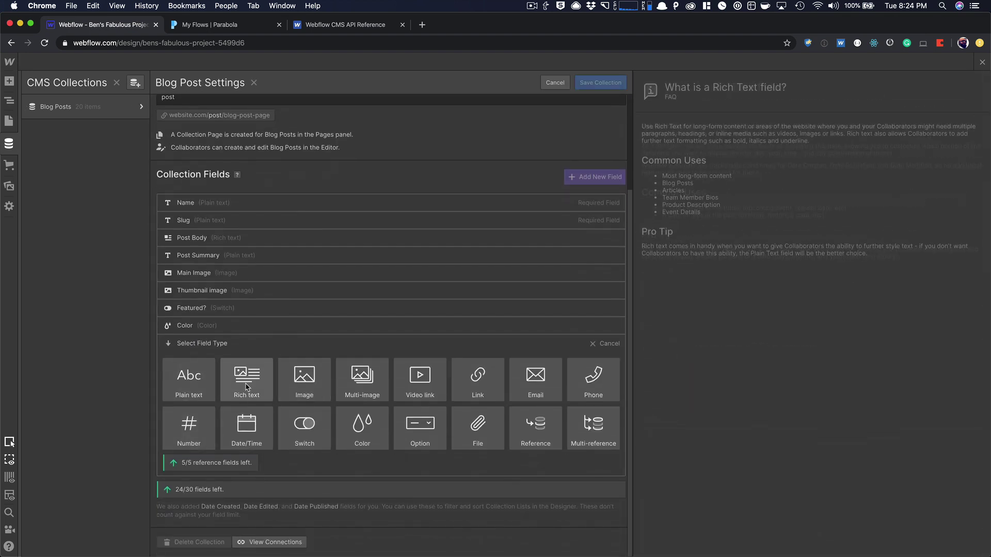
{"action": "left_click", "coordinate": [189, 379]}
{"action": "type", "text": "Item ID"}
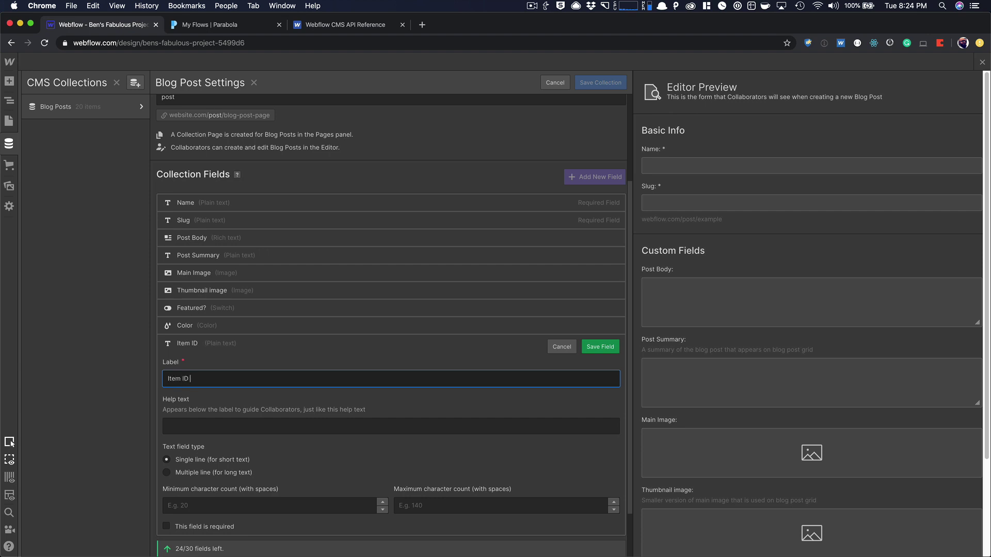
{"action": "type", "text": " Field"}
{"action": "left_click", "coordinate": [600, 347]}
{"action": "left_click", "coordinate": [602, 84]}
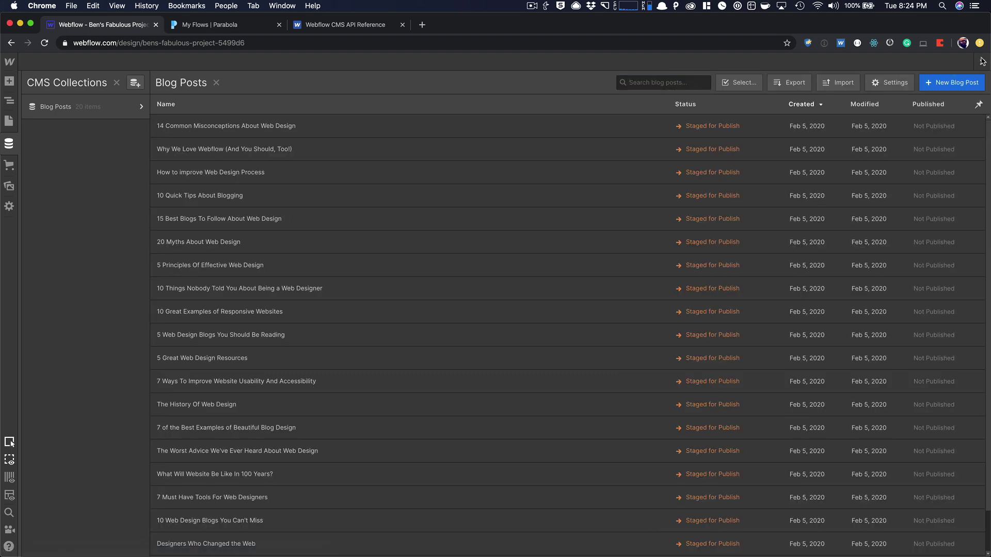
Step: Publish the Webflow site to its selected webflow.io domain
{"action": "left_click", "coordinate": [982, 61]}
{"action": "left_click", "coordinate": [841, 62]}
{"action": "left_click", "coordinate": [772, 163]}
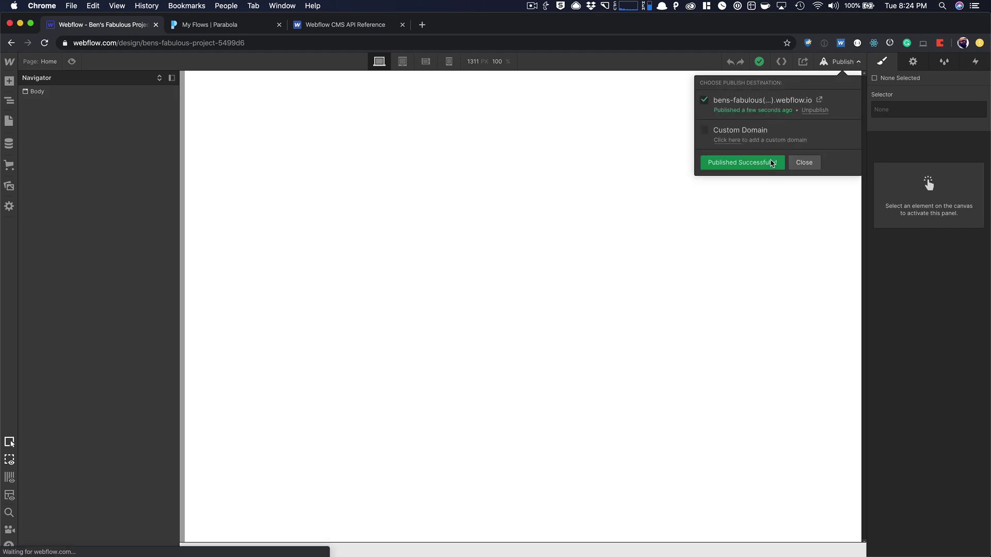
Step: Go to the project's Integrations settings and scroll down to API Access
{"action": "left_click", "coordinate": [8, 61]}
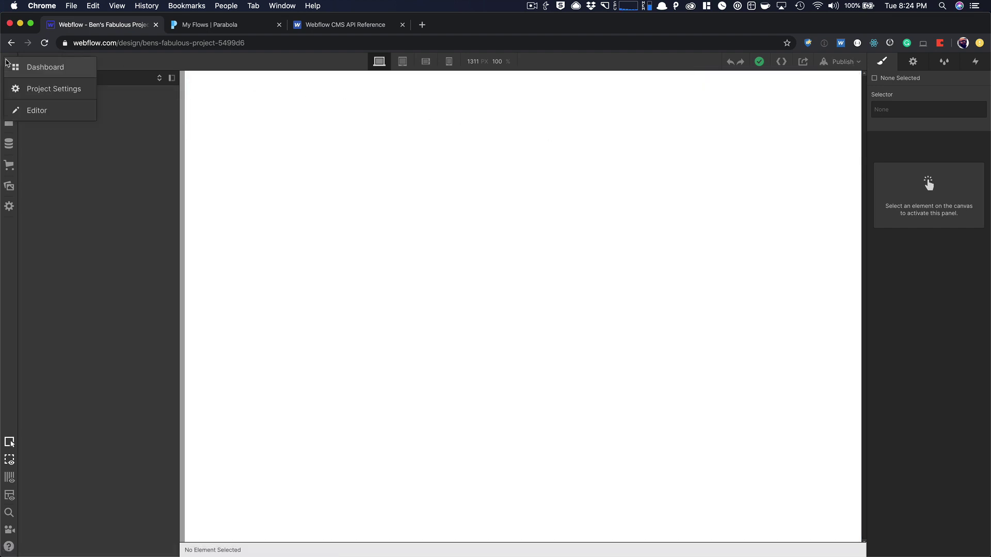
{"action": "left_click", "coordinate": [54, 89]}
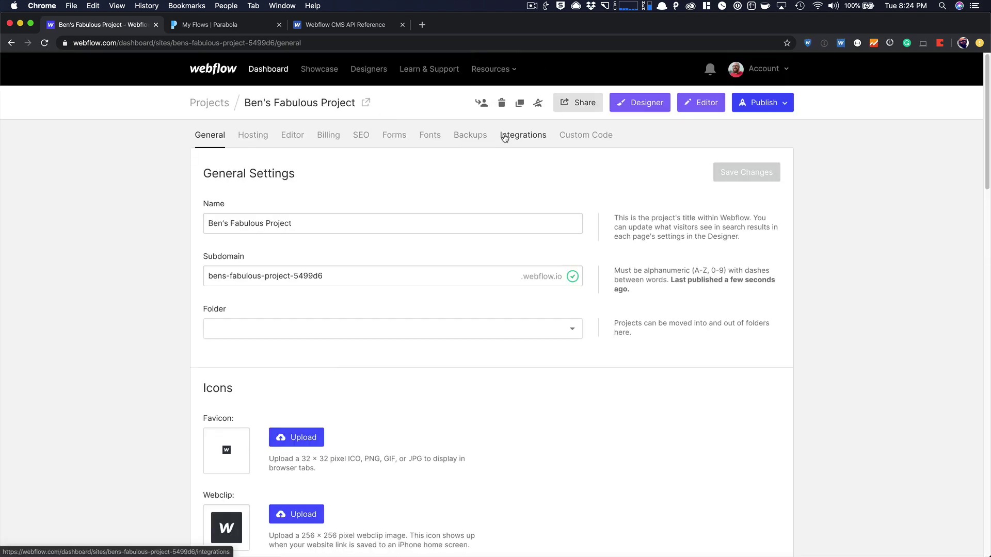
{"action": "left_click", "coordinate": [522, 135]}
{"action": "scroll", "coordinate": [478, 212], "scroll_direction": "down", "scroll_amount": 10}
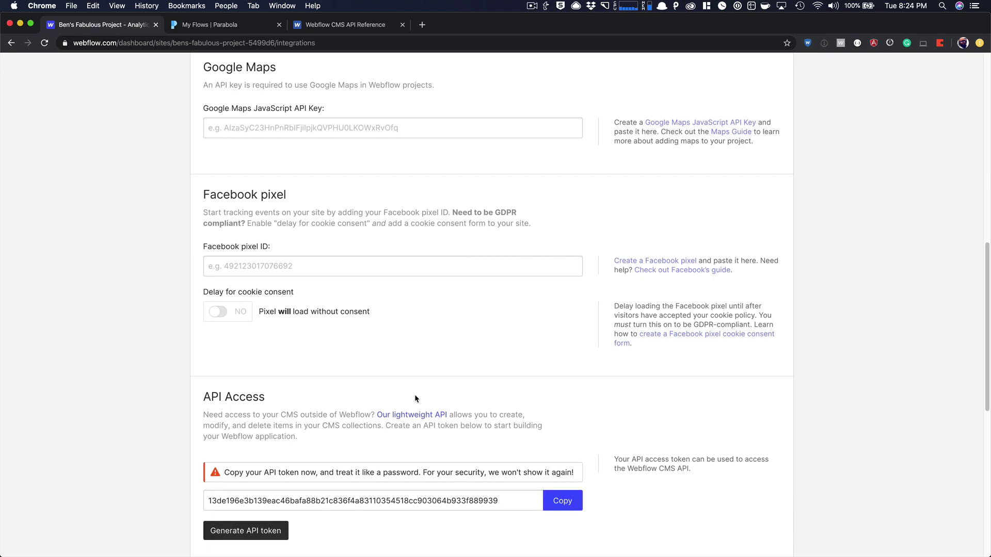
Step: Create a new Parabola flow and add a Webflow Import step to the canvas
{"action": "left_click", "coordinate": [236, 25]}
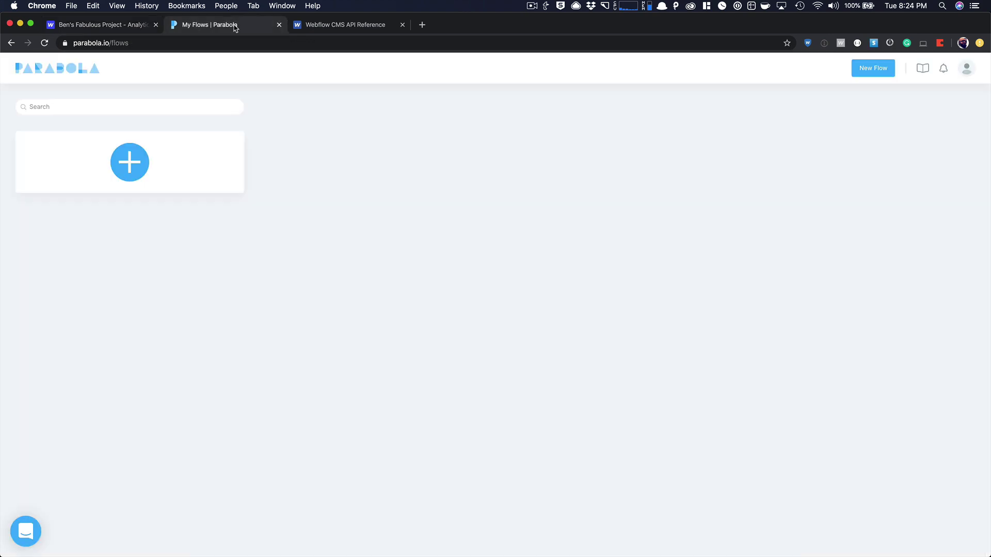
{"action": "left_click", "coordinate": [145, 162]}
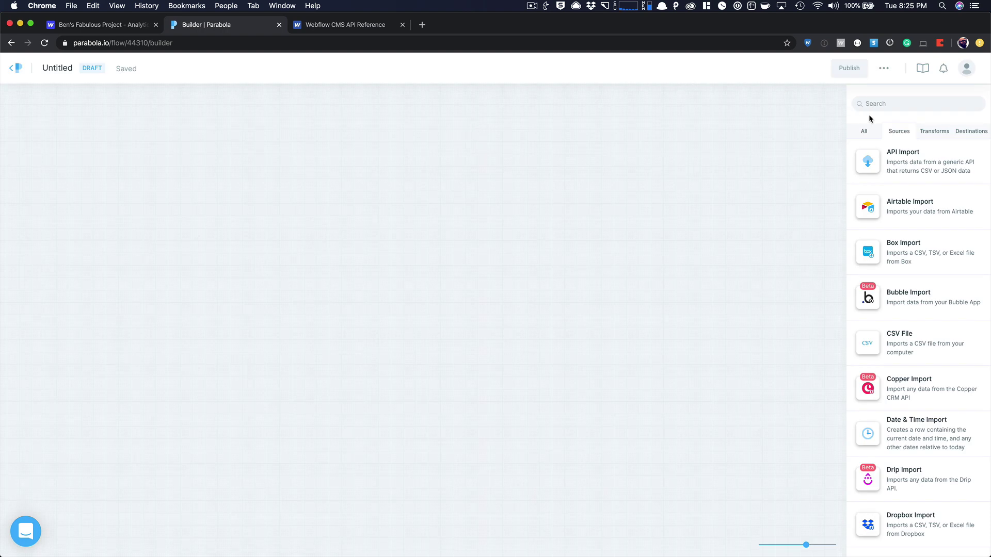
{"action": "left_click", "coordinate": [883, 103]}
{"action": "type", "text": "webfl"}
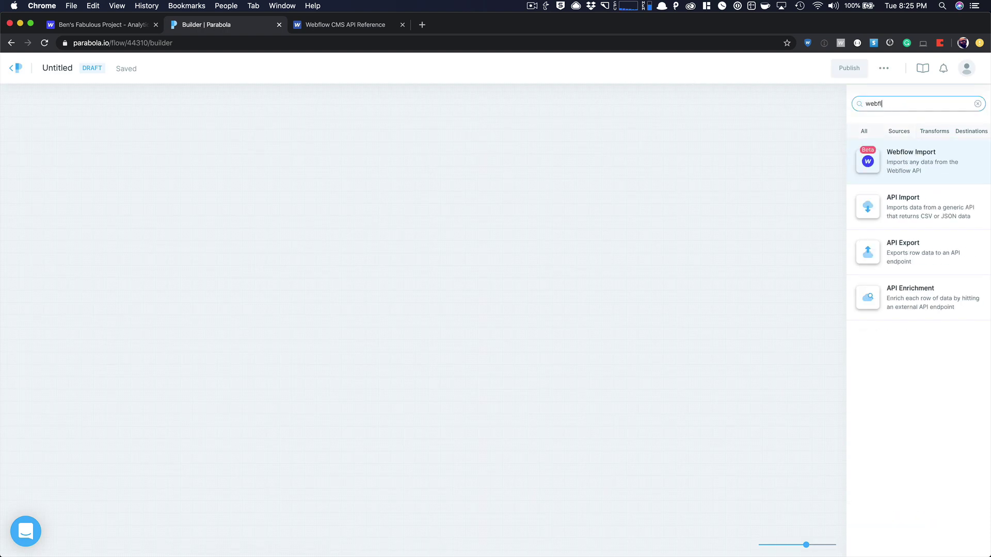
{"action": "type", "text": "ow"}
{"action": "left_click_drag", "start_coordinate": [850, 166], "coordinate": [153, 206]}
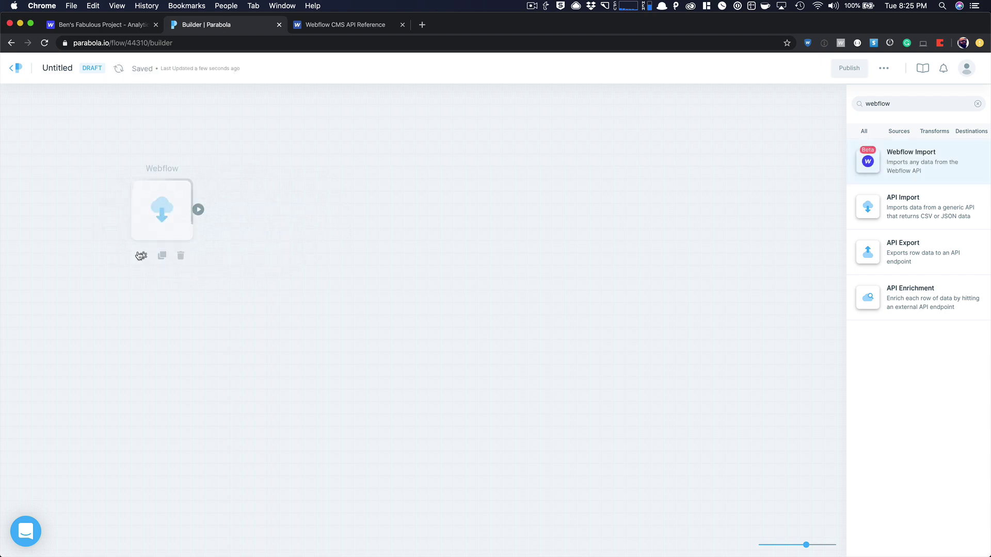
Step: Paste the Webflow API token as the bearer token and rerun the import for site details
{"action": "left_click", "coordinate": [155, 221]}
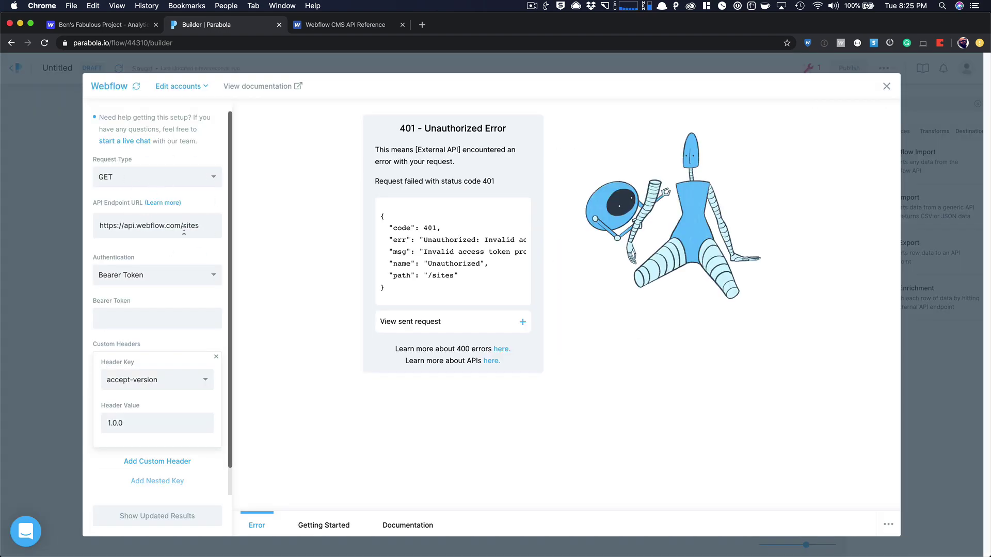
{"action": "left_click", "coordinate": [143, 316]}
{"action": "key", "text": "super+v"}
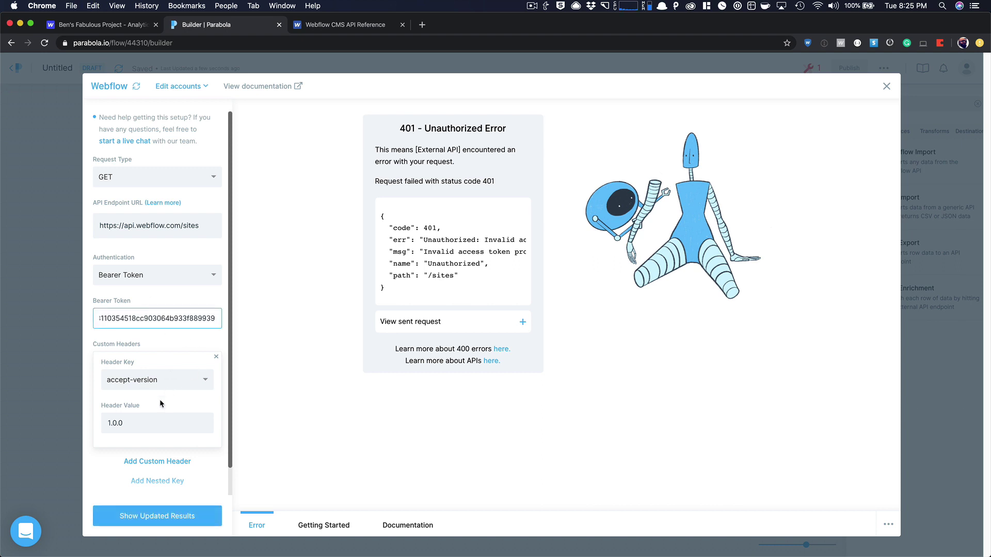
{"action": "left_click", "coordinate": [157, 516]}
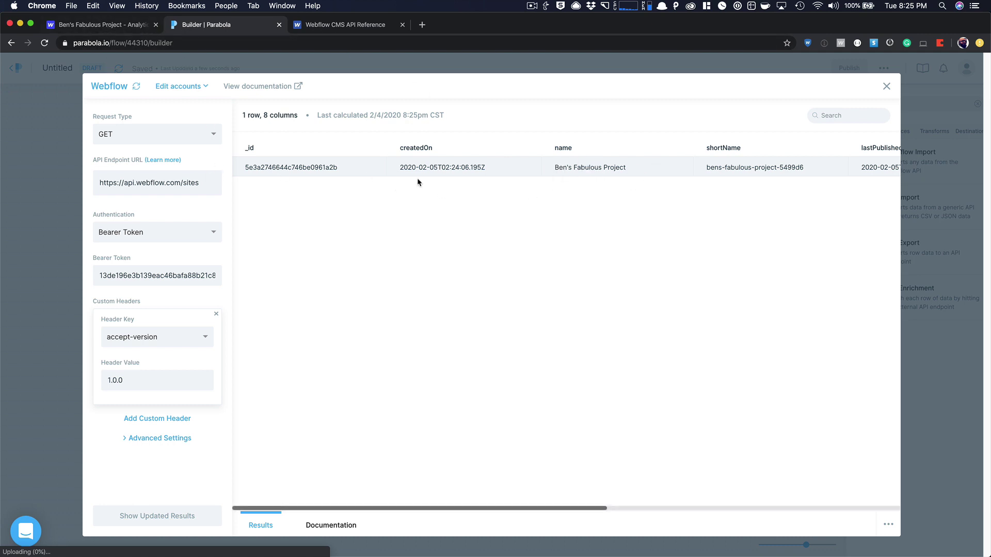
Step: Open the List Collections endpoint docs, GET /sites/:site_id/collections, in the API Reference
{"action": "left_click", "coordinate": [309, 26]}
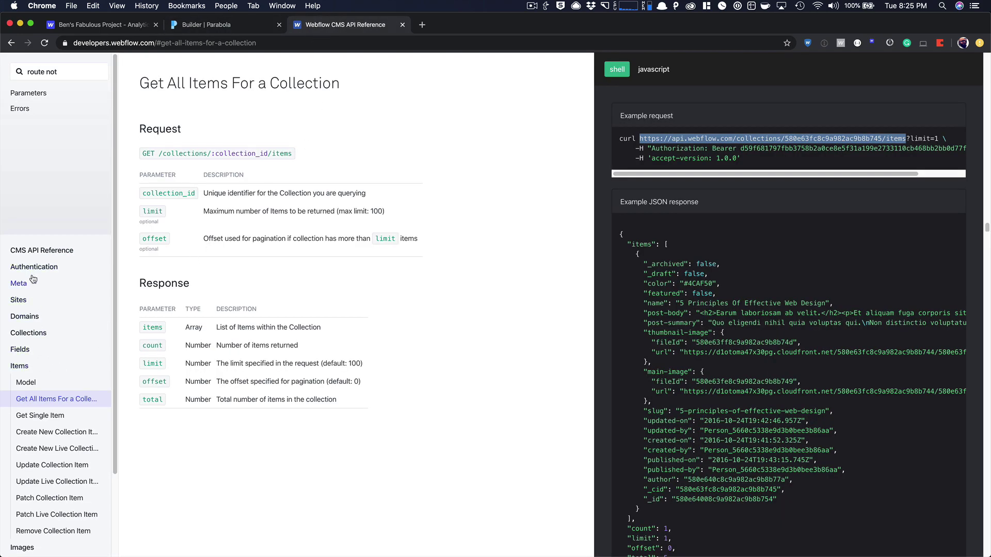
{"action": "left_click", "coordinate": [33, 333]}
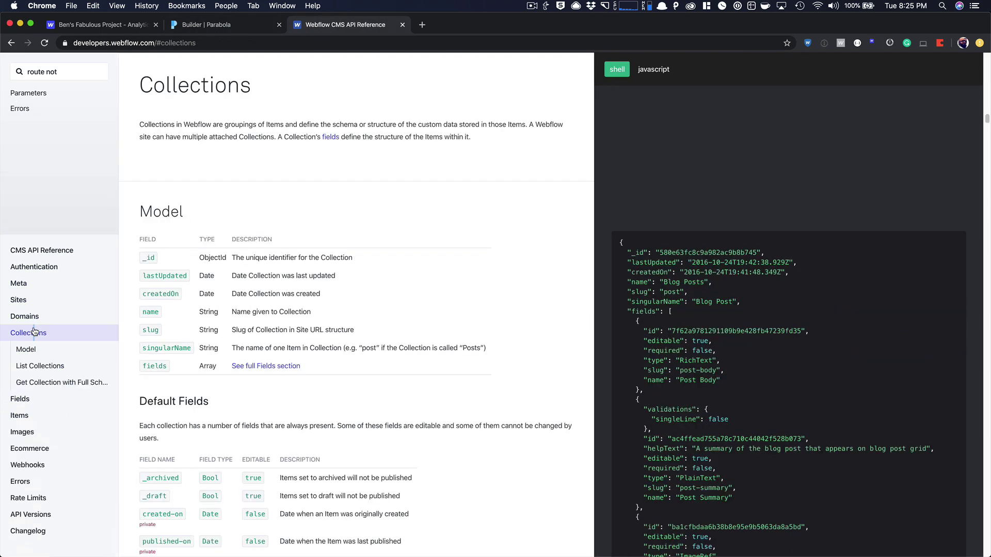
{"action": "left_click", "coordinate": [46, 365]}
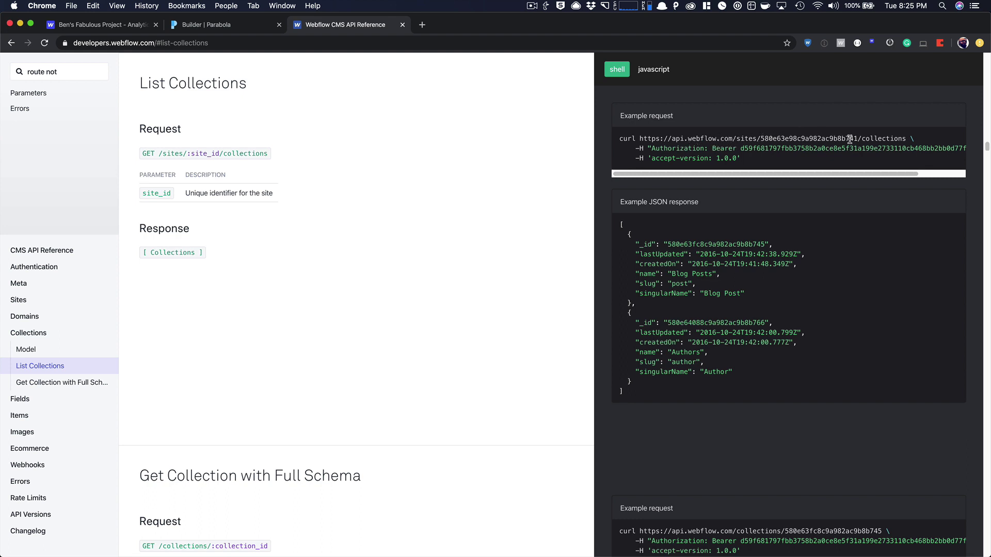
Step: Point the endpoint at /sites/<site _id>/collections, run it, and copy the Blog Posts collection ID
{"action": "left_click", "coordinate": [196, 25]}
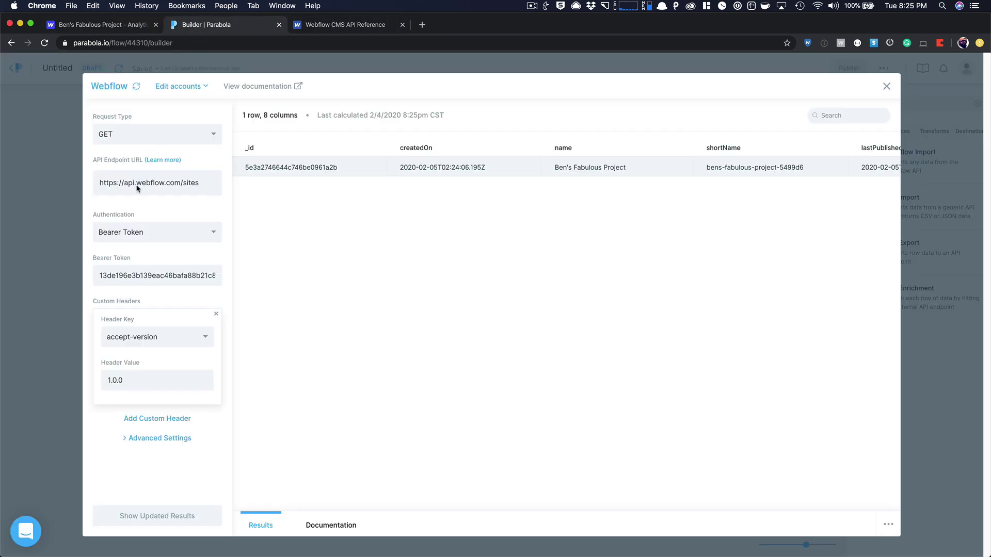
{"action": "double_click", "coordinate": [284, 169]}
{"action": "key", "text": "super+c"}
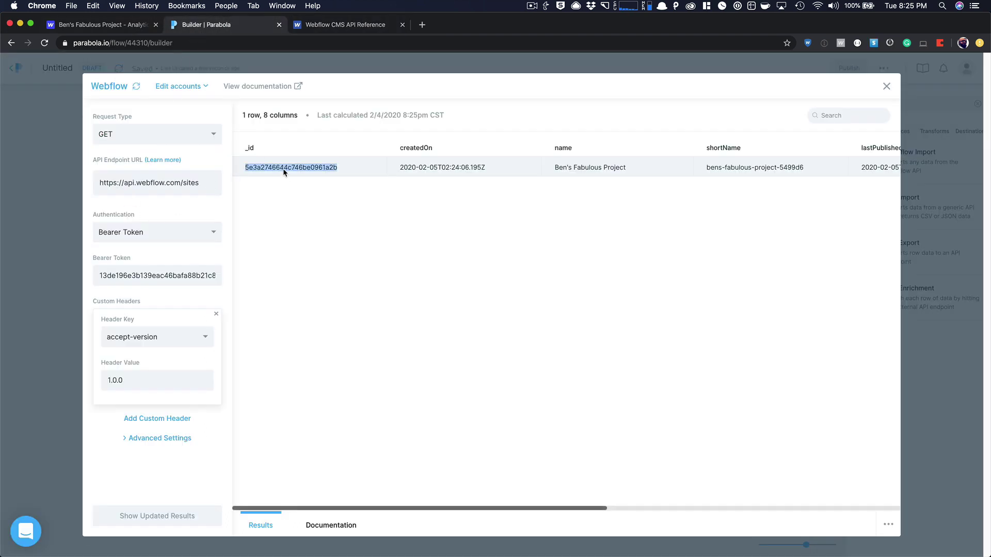
{"action": "left_click", "coordinate": [209, 183]}
{"action": "type", "text": "/"}
{"action": "key", "text": "super+v"}
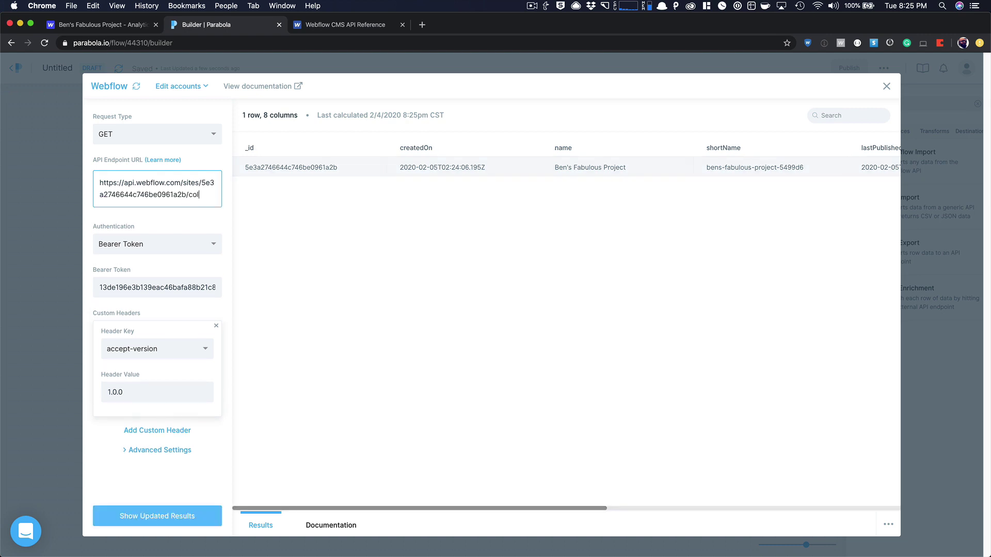
{"action": "type", "text": "/collections"}
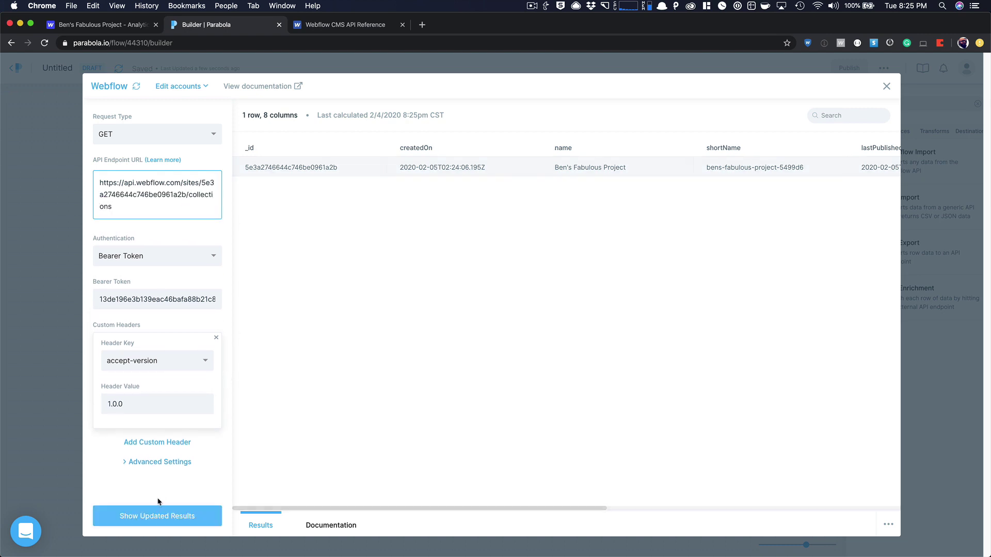
{"action": "left_click", "coordinate": [154, 520]}
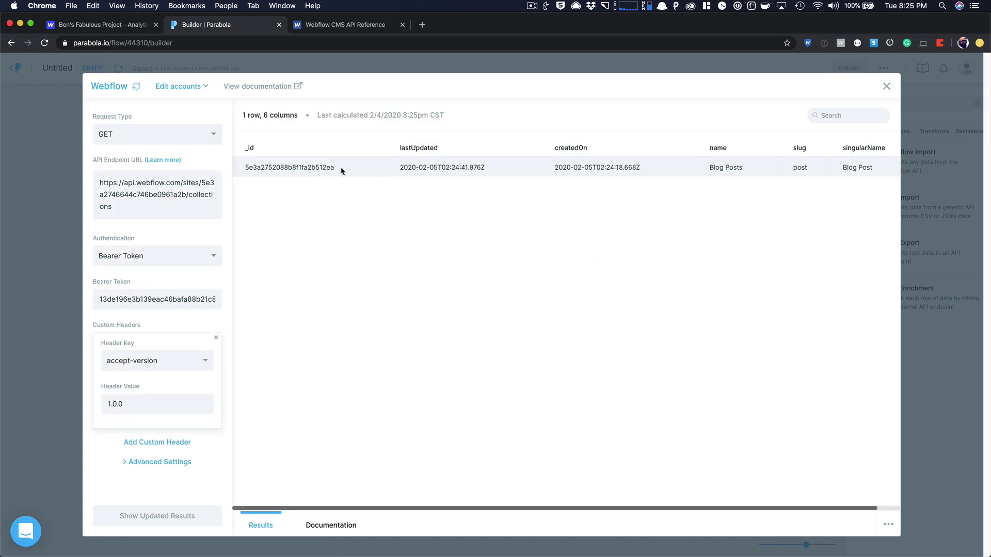
{"action": "double_click", "coordinate": [303, 168]}
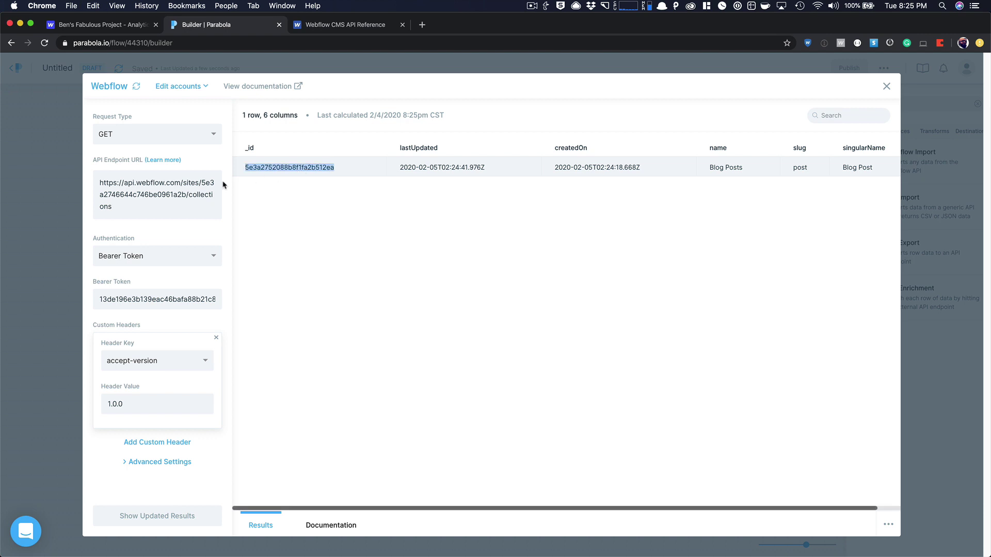
Step: Open the Get All Items For a Collection docs, GET /collections/:collection_id/items
{"action": "left_click", "coordinate": [324, 29]}
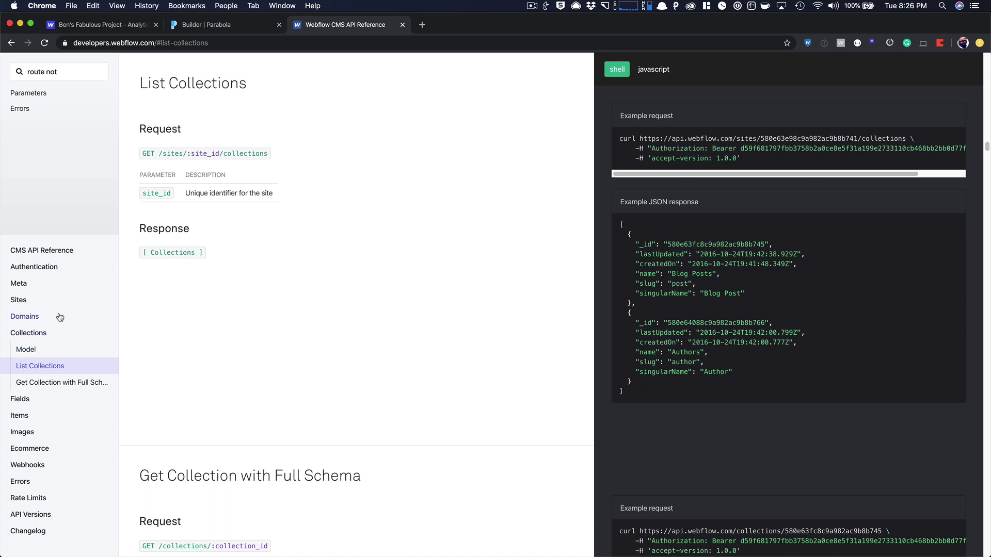
{"action": "left_click", "coordinate": [21, 414]}
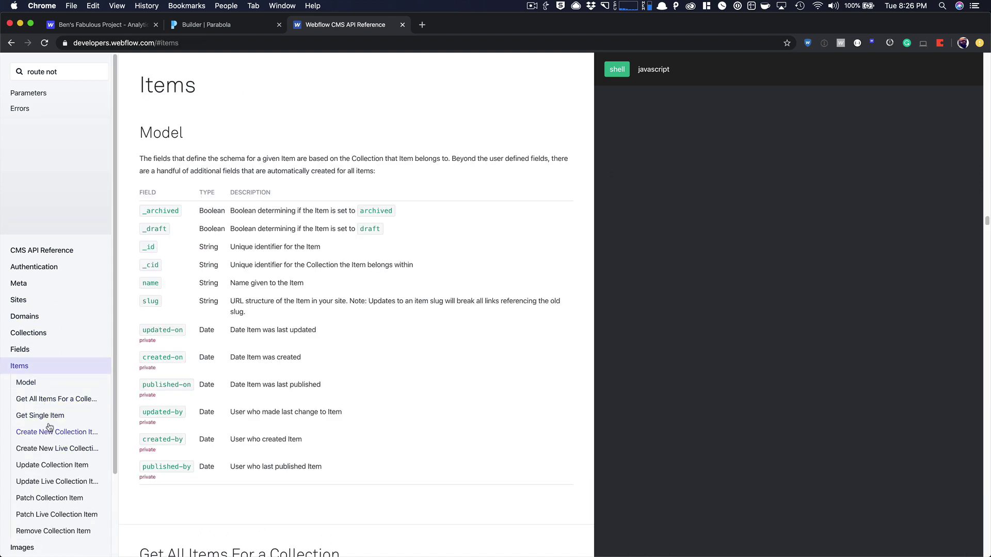
{"action": "left_click", "coordinate": [59, 399]}
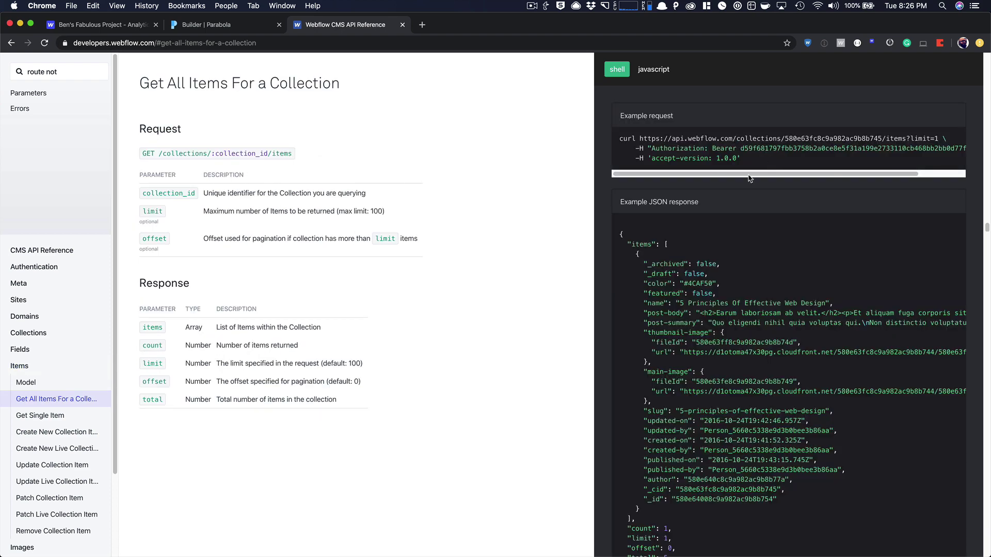
{"action": "scroll", "coordinate": [747, 178], "scroll_direction": "right", "scroll_amount": 2}
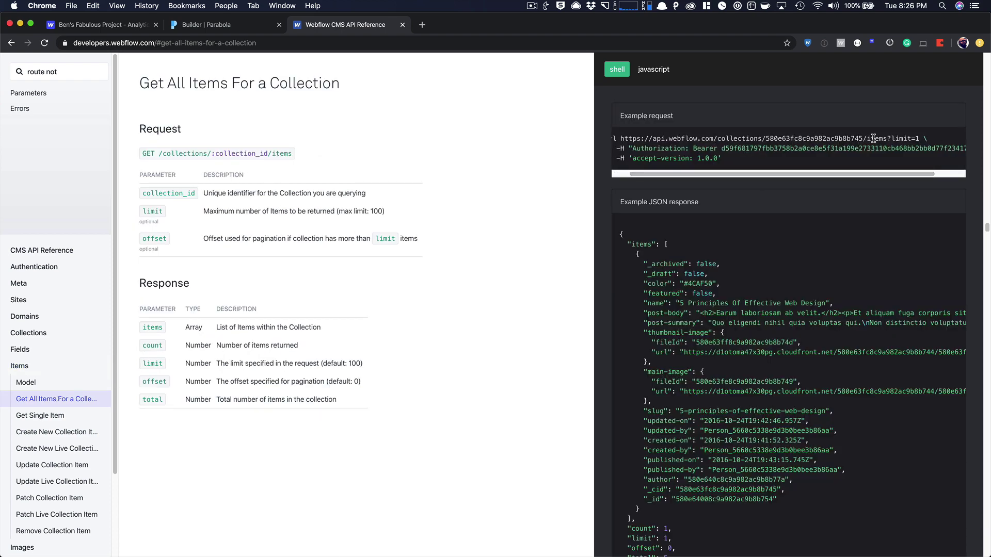
Step: Change the endpoint to /collections/5e3a2752088b8f1fa2b512ea/items and fetch the 20 blog items
{"action": "left_click", "coordinate": [196, 27]}
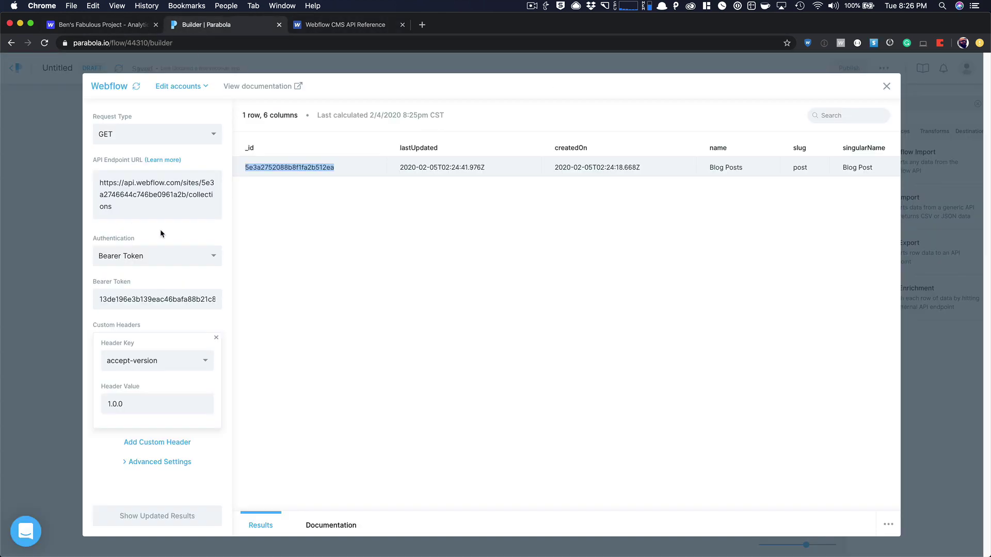
{"action": "double_click", "coordinate": [190, 183]}
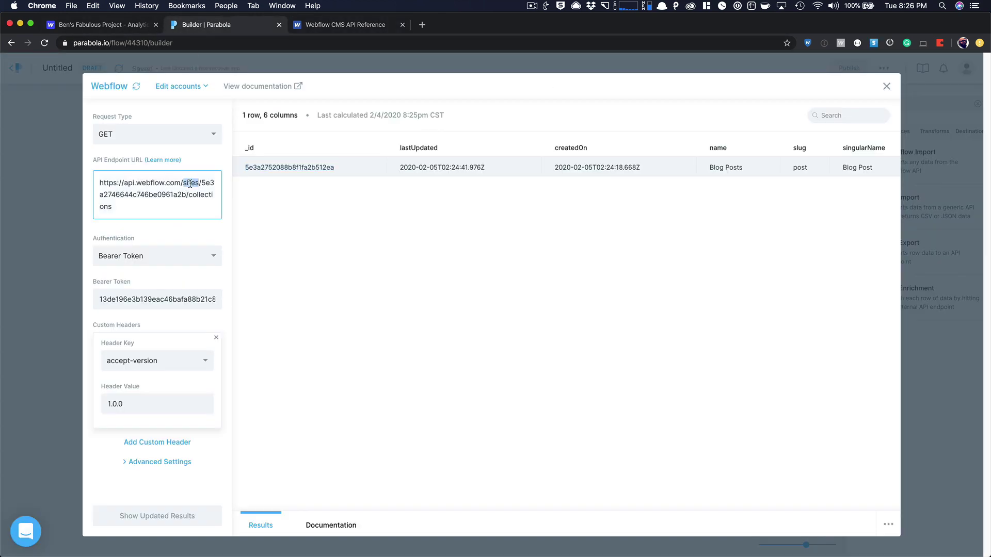
{"action": "type", "text": "collections"}
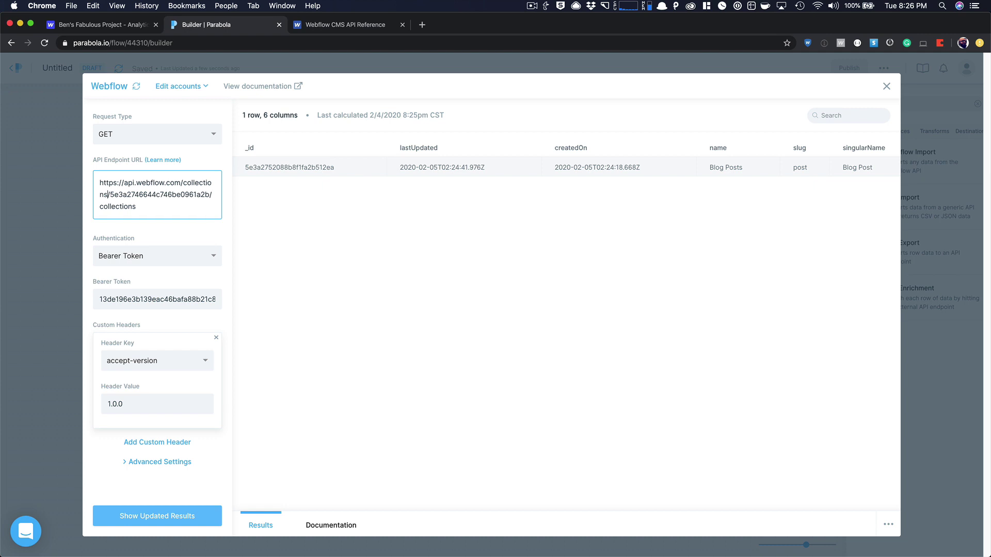
{"action": "double_click", "coordinate": [270, 168]}
{"action": "key", "text": "cmd+c"}
{"action": "double_click", "coordinate": [175, 194]}
{"action": "key", "text": "cmd+v"}
{"action": "double_click", "coordinate": [209, 195]}
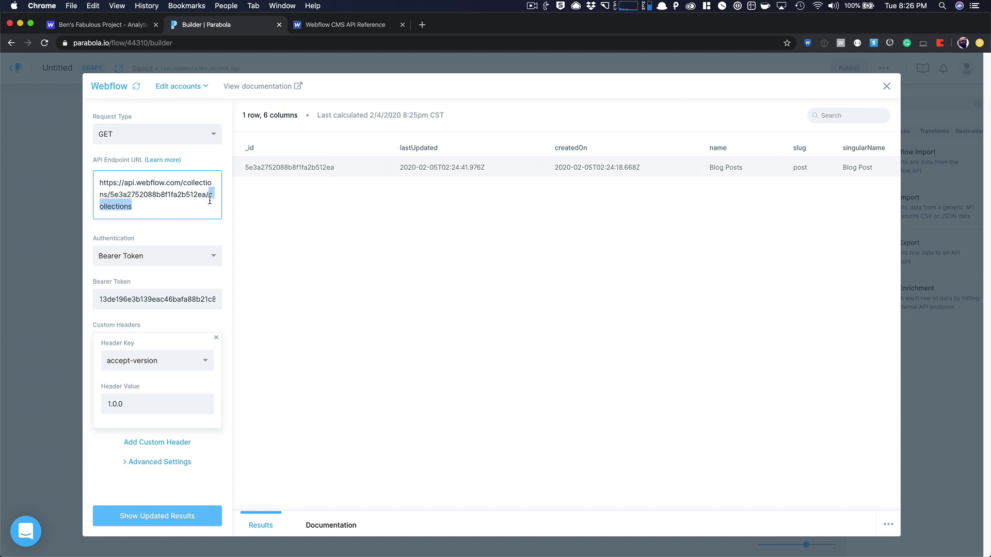
{"action": "type", "text": "items"}
{"action": "left_click", "coordinate": [181, 516]}
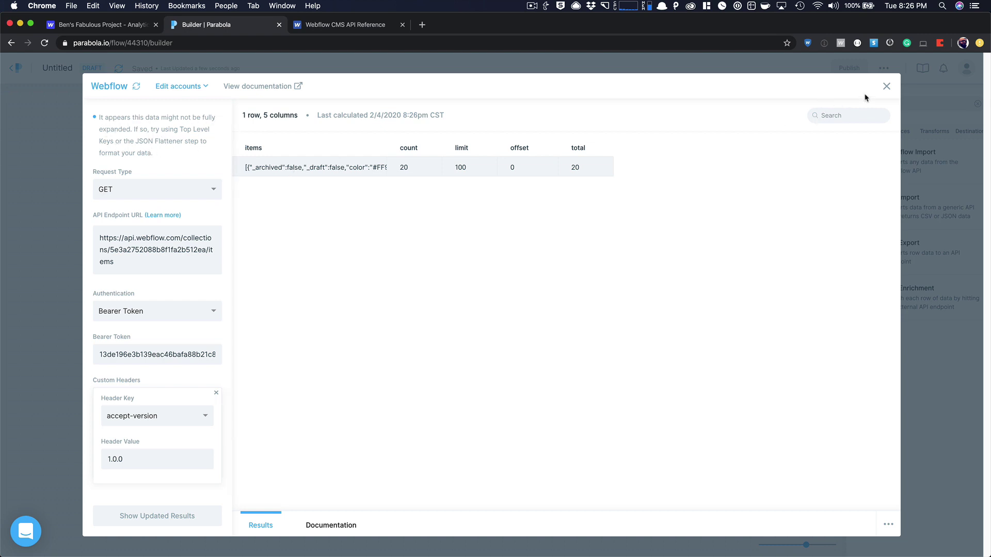
Step: Close the import settings and add a JSON Flattener step found by searching 'JSON'
{"action": "left_click", "coordinate": [887, 87]}
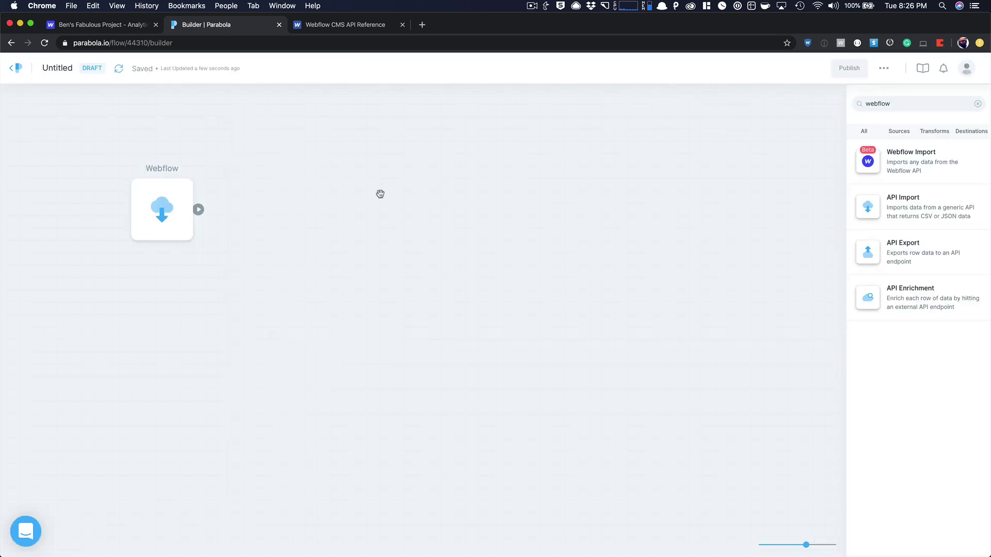
{"action": "triple_click", "coordinate": [911, 105]}
{"action": "type", "text": "JSON"}
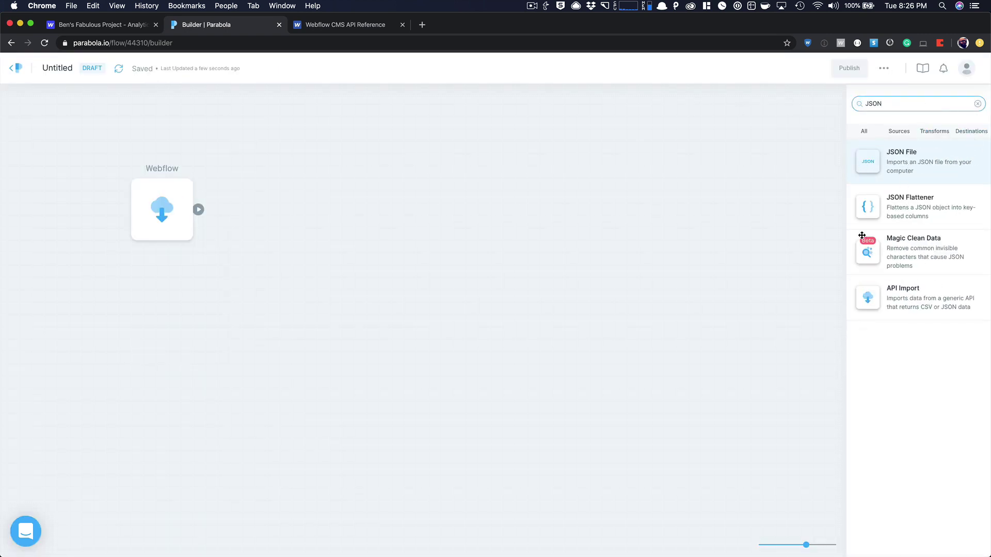
{"action": "left_click_drag", "start_coordinate": [869, 211], "coordinate": [319, 211]}
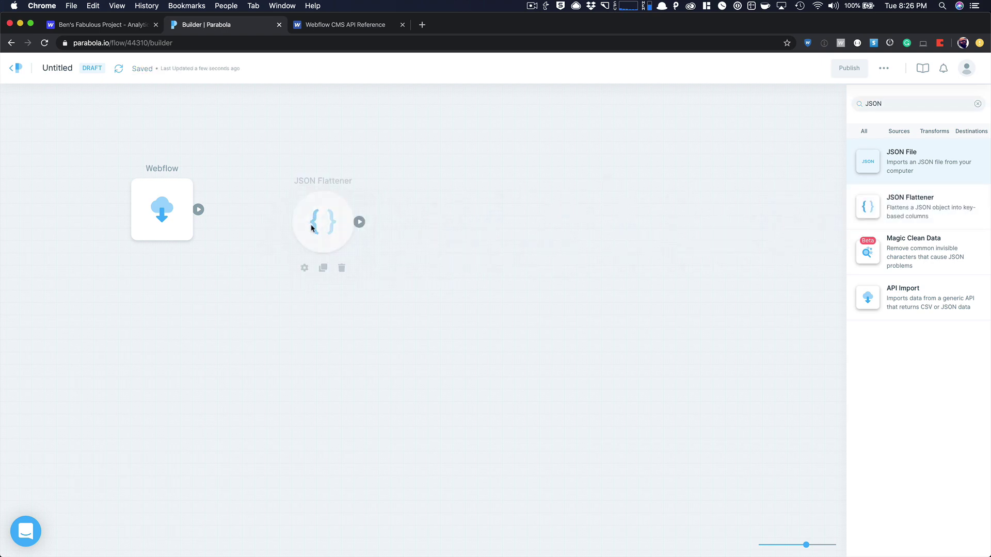
Step: Connect the Webflow import's output into the JSON Flattener
{"action": "left_click_drag", "start_coordinate": [198, 210], "coordinate": [298, 215]}
{"action": "left_click_drag", "start_coordinate": [198, 209], "coordinate": [310, 214]}
{"action": "left_click_drag", "start_coordinate": [199, 210], "coordinate": [303, 215]}
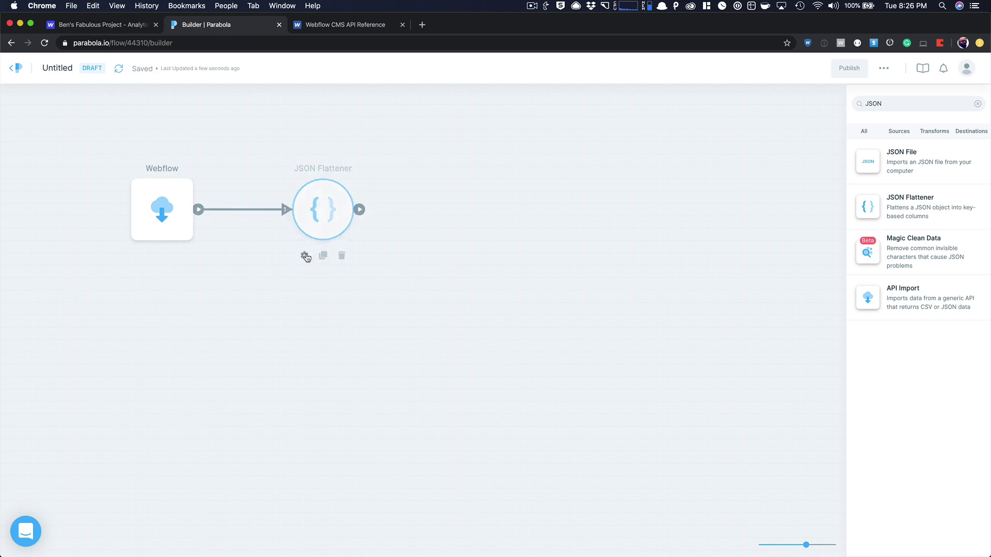
Step: Flatten the items column in the JSON Flattener settings and refresh the results
{"action": "left_click", "coordinate": [307, 256]}
{"action": "left_click", "coordinate": [172, 139]}
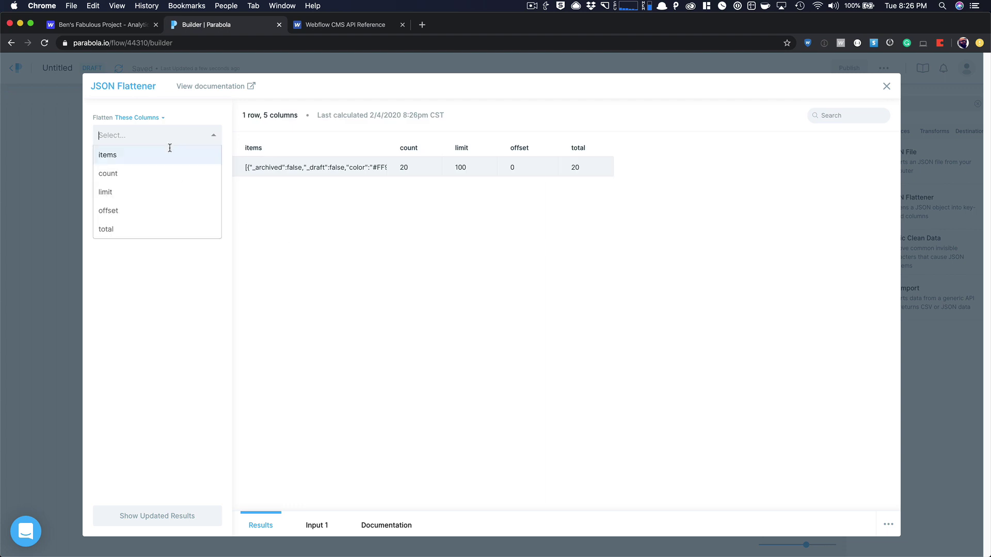
{"action": "left_click", "coordinate": [166, 155]}
{"action": "left_click", "coordinate": [161, 299]}
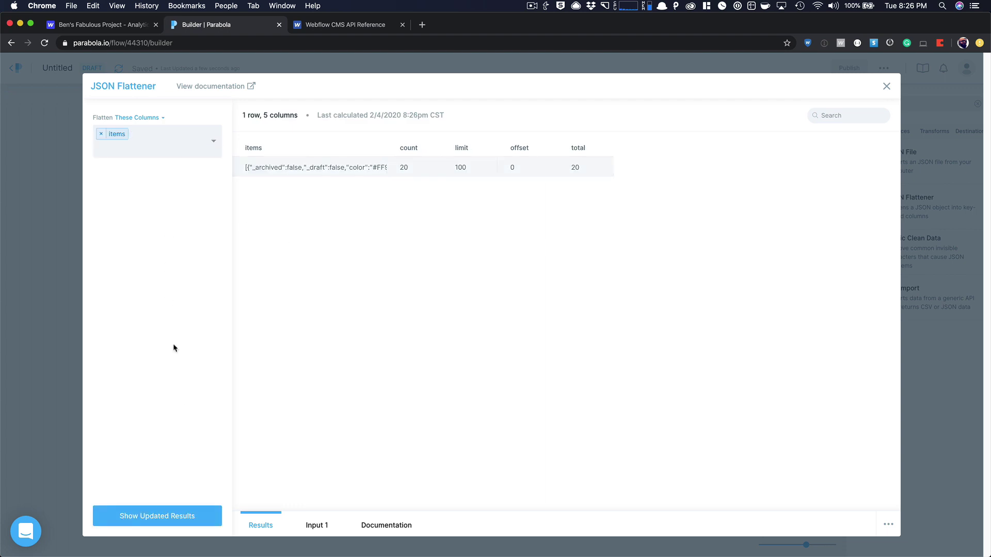
{"action": "left_click", "coordinate": [187, 516]}
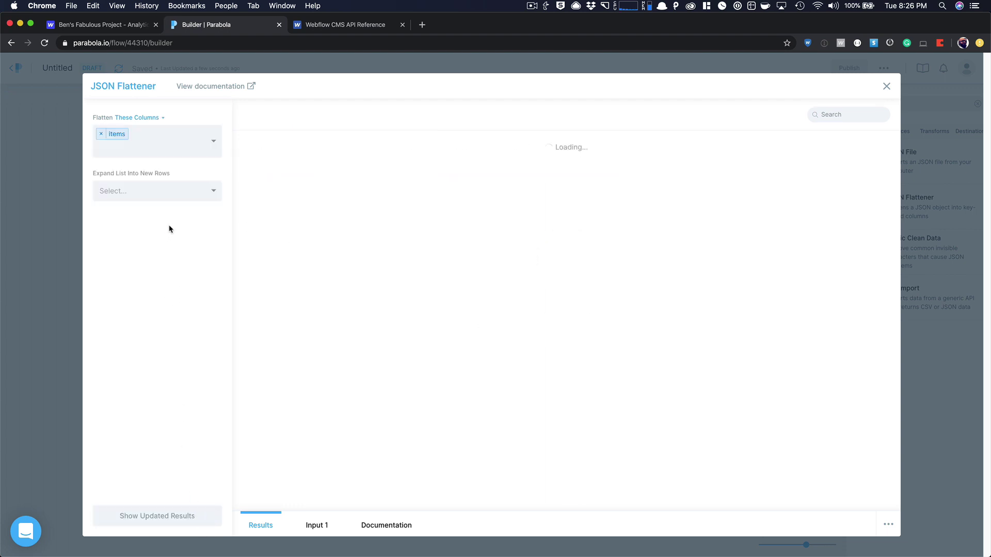
Step: Expand the items list into new rows to get 20 blog post rows, then close the settings
{"action": "left_click", "coordinate": [155, 191]}
{"action": "left_click", "coordinate": [143, 229]}
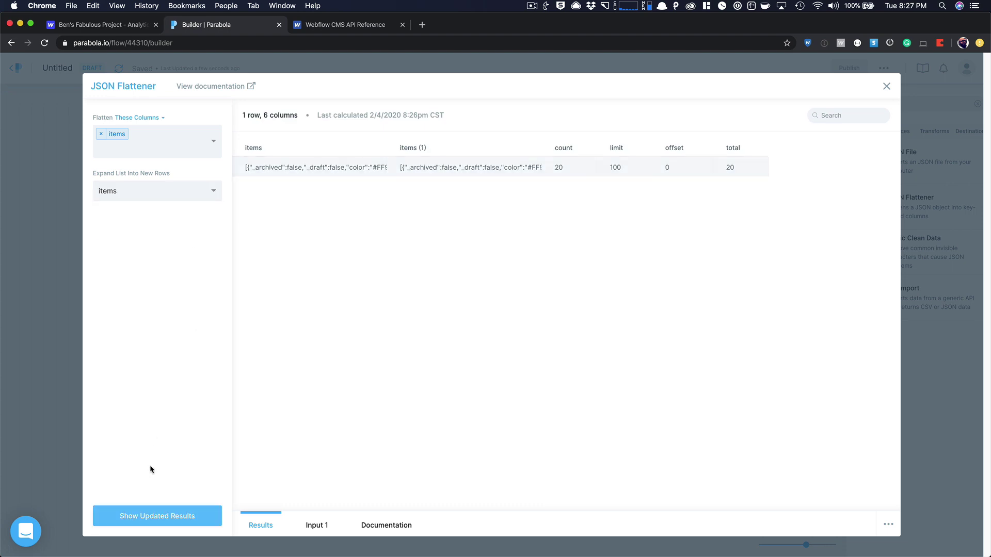
{"action": "left_click", "coordinate": [159, 519]}
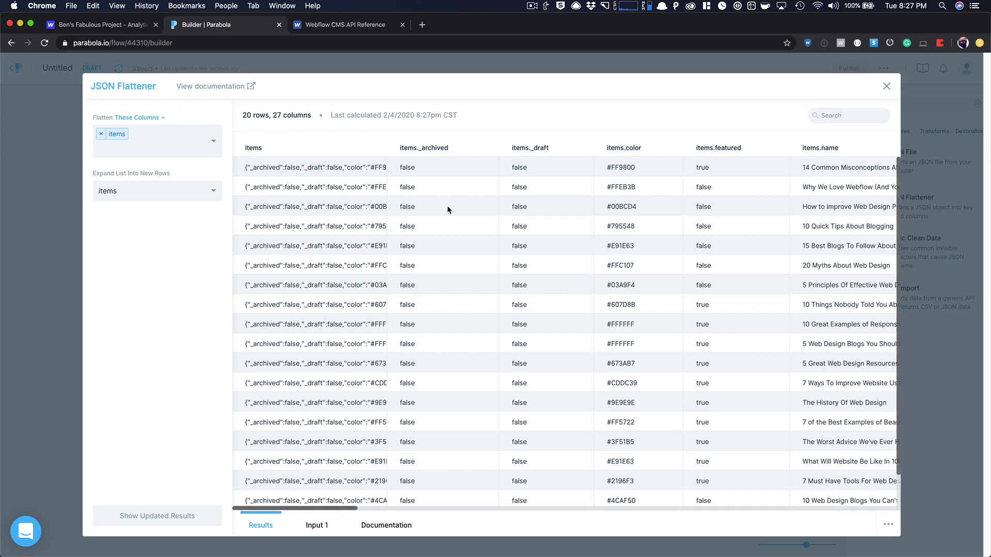
{"action": "scroll", "coordinate": [456, 216], "scroll_direction": "down", "scroll_amount": 1}
{"action": "scroll", "coordinate": [817, 210], "scroll_direction": "right", "scroll_amount": 3}
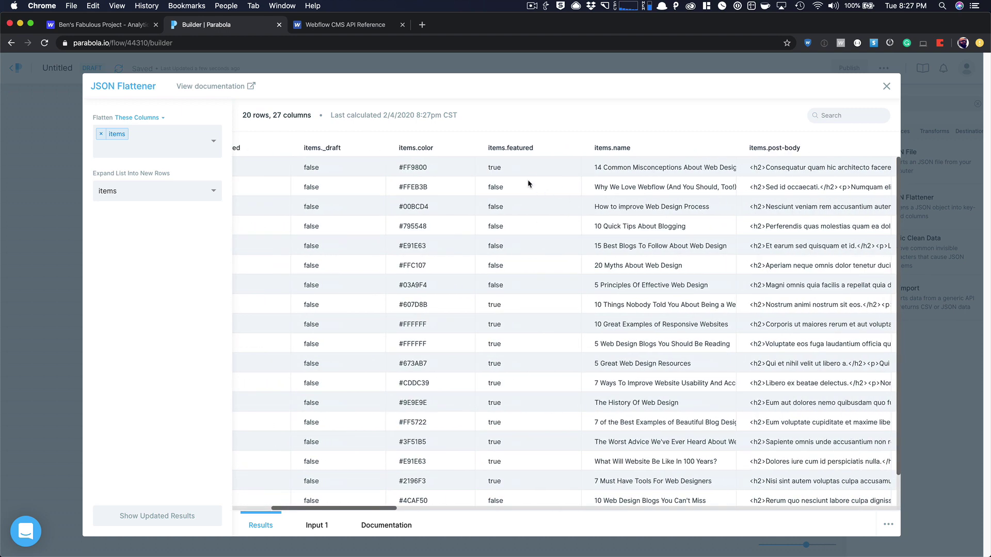
{"action": "scroll", "coordinate": [648, 252], "scroll_direction": "down", "scroll_amount": 2}
{"action": "scroll", "coordinate": [649, 250], "scroll_direction": "up", "scroll_amount": 3}
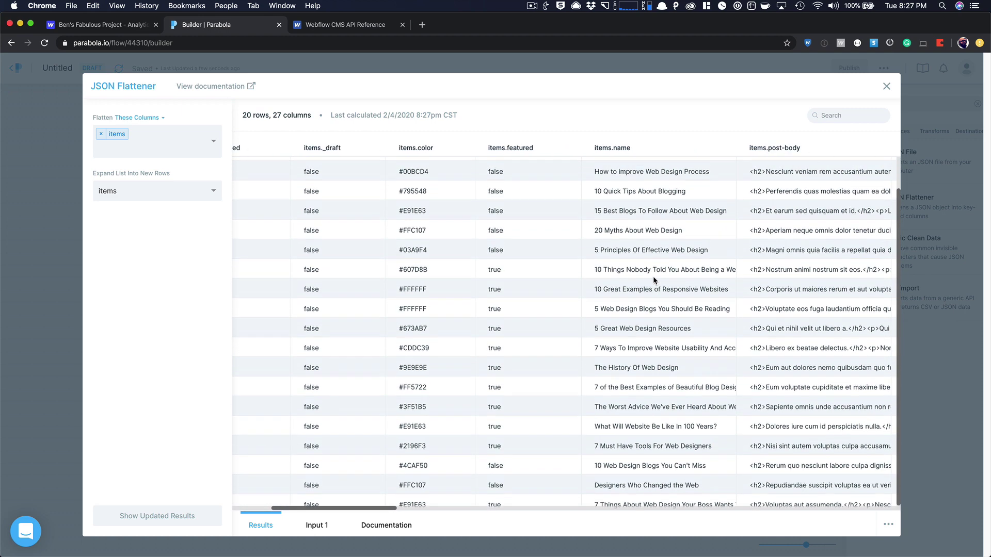
{"action": "scroll", "coordinate": [641, 269], "scroll_direction": "right", "scroll_amount": 5}
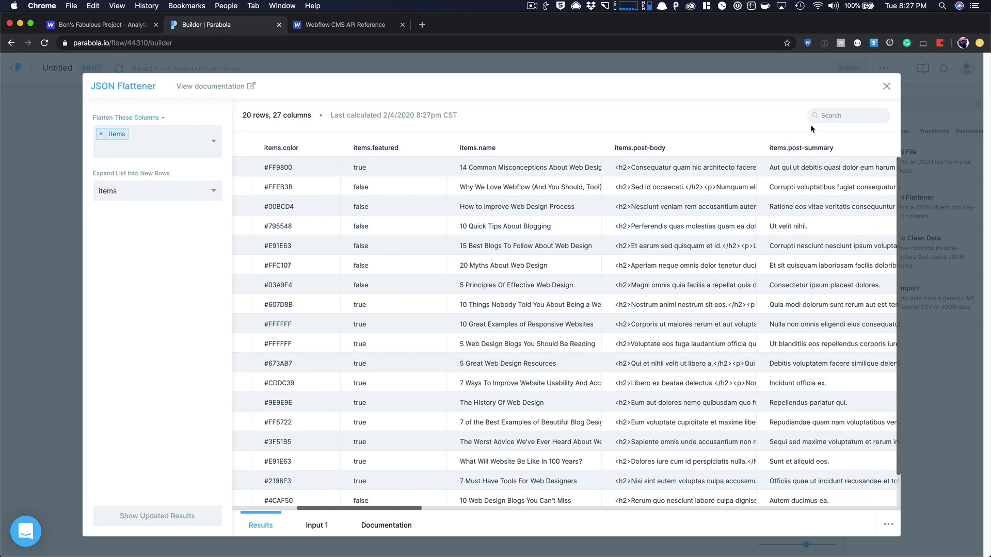
{"action": "left_click", "coordinate": [888, 85]}
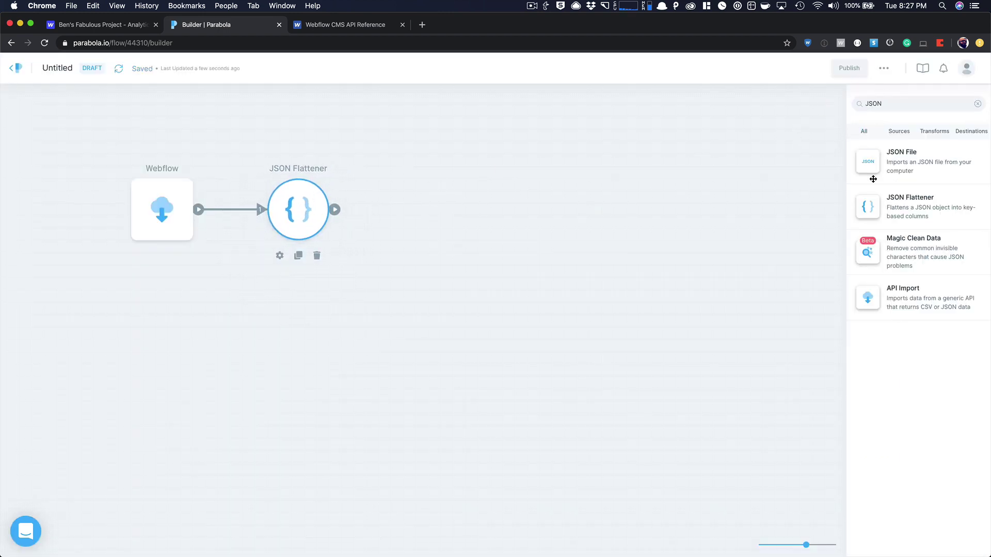
Step: Search for 'API' and add an API Export step after the JSON Flattener
{"action": "left_click", "coordinate": [897, 102]}
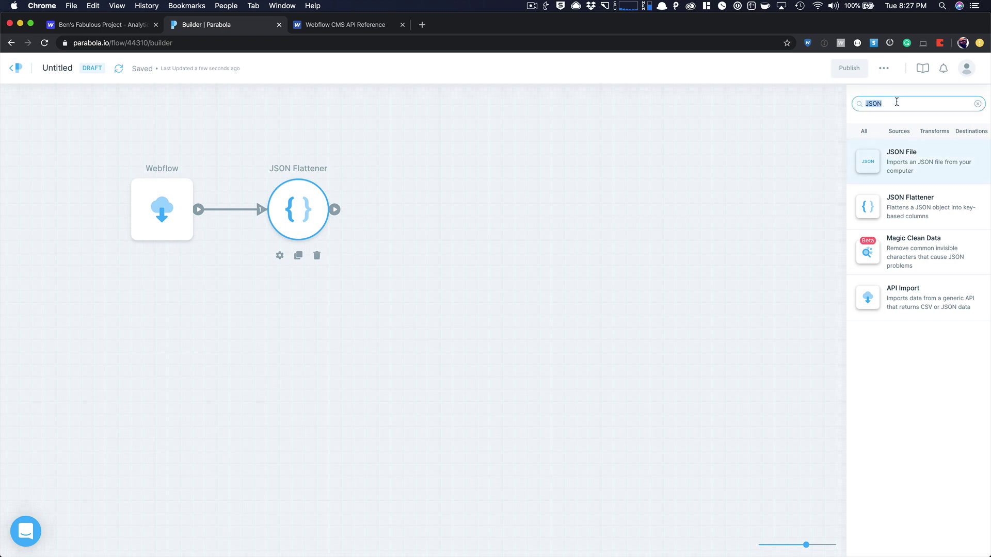
{"action": "type", "text": "API"}
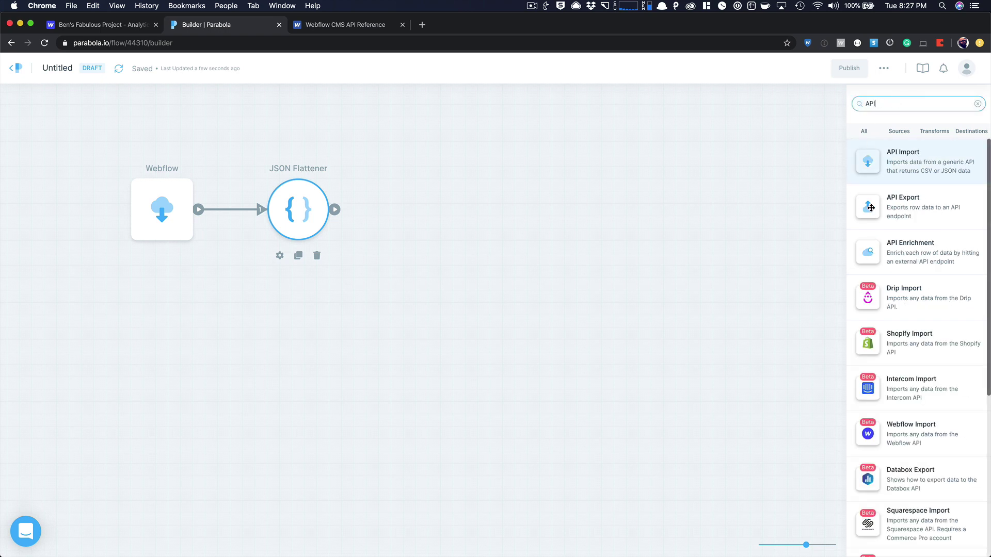
{"action": "left_click_drag", "start_coordinate": [867, 206], "coordinate": [459, 209]}
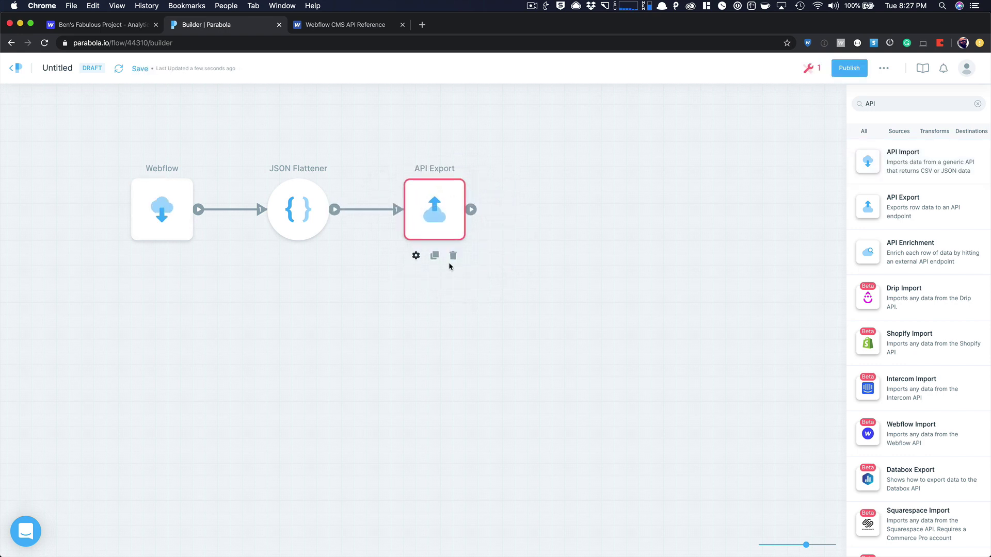
Step: Set the API Export request type to PATCH, then bring up the Webflow CMS API Reference
{"action": "left_click", "coordinate": [415, 254]}
{"action": "left_click", "coordinate": [190, 226]}
{"action": "left_click", "coordinate": [155, 278]}
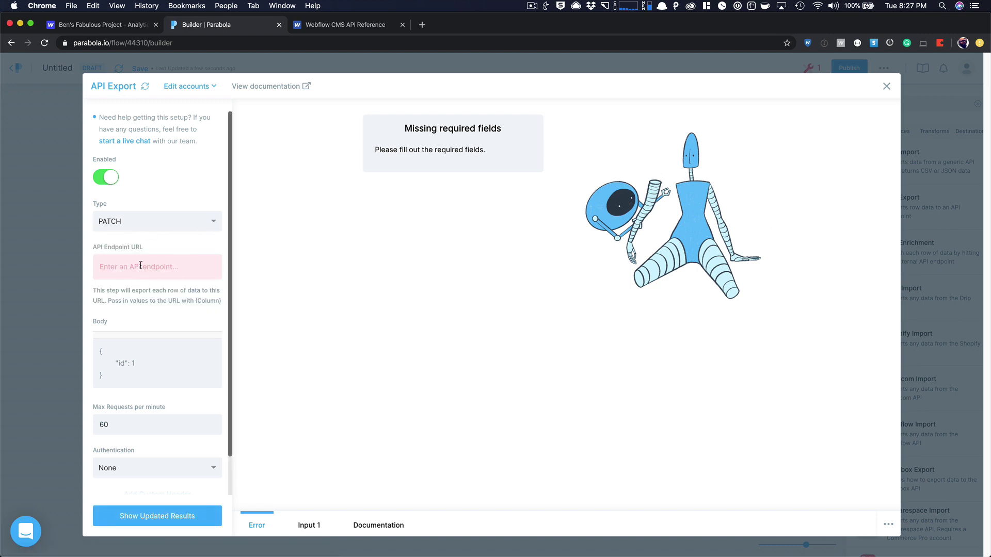
{"action": "left_click", "coordinate": [140, 266]}
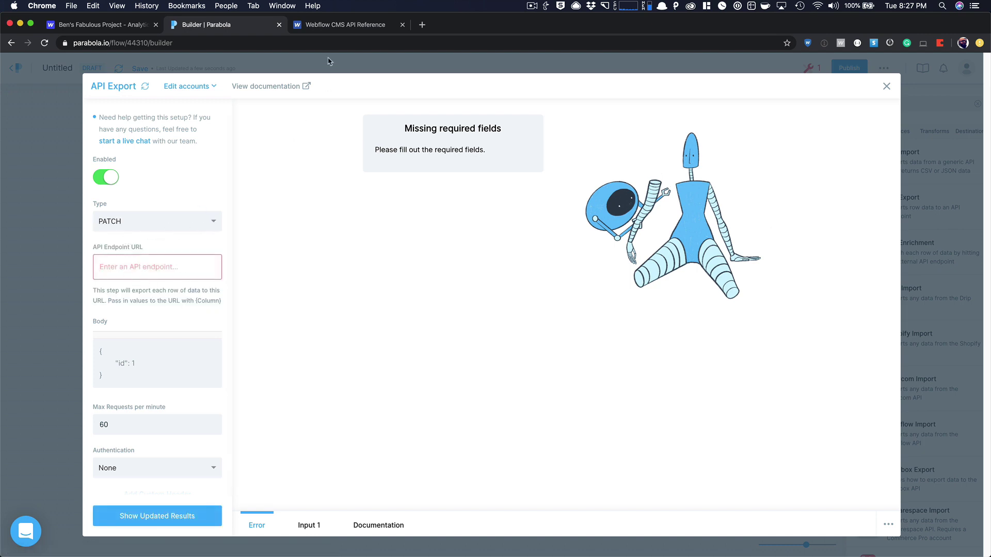
{"action": "left_click", "coordinate": [332, 30]}
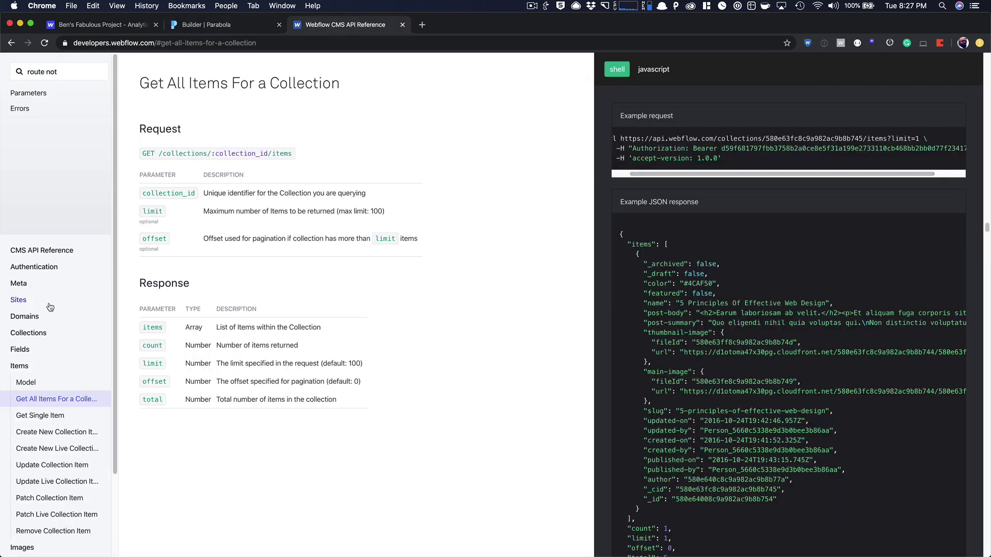
Step: Read Webflow's Update Live Collection Item example request, then return to the Parabola builder
{"action": "scroll", "coordinate": [49, 392], "scroll_direction": "down", "scroll_amount": 2}
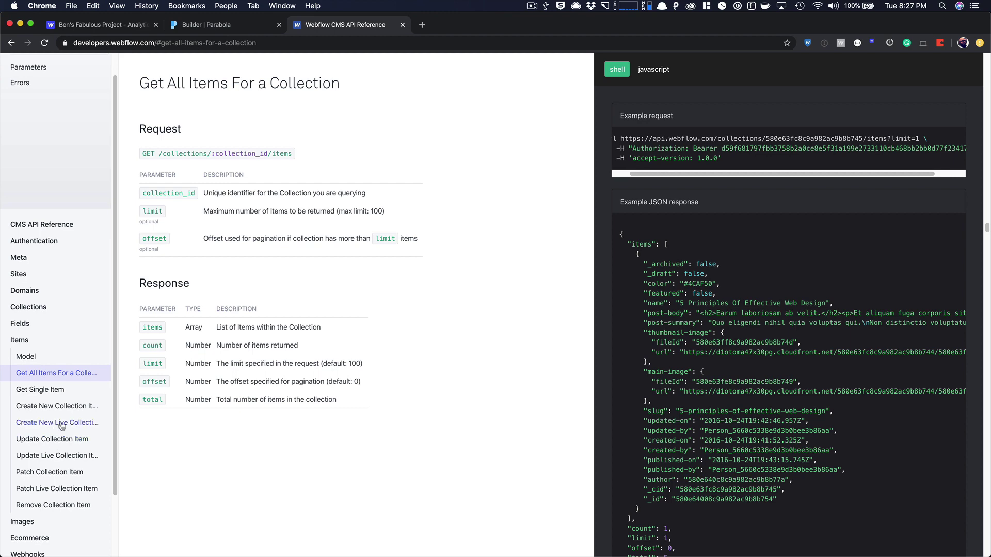
{"action": "left_click", "coordinate": [55, 456]}
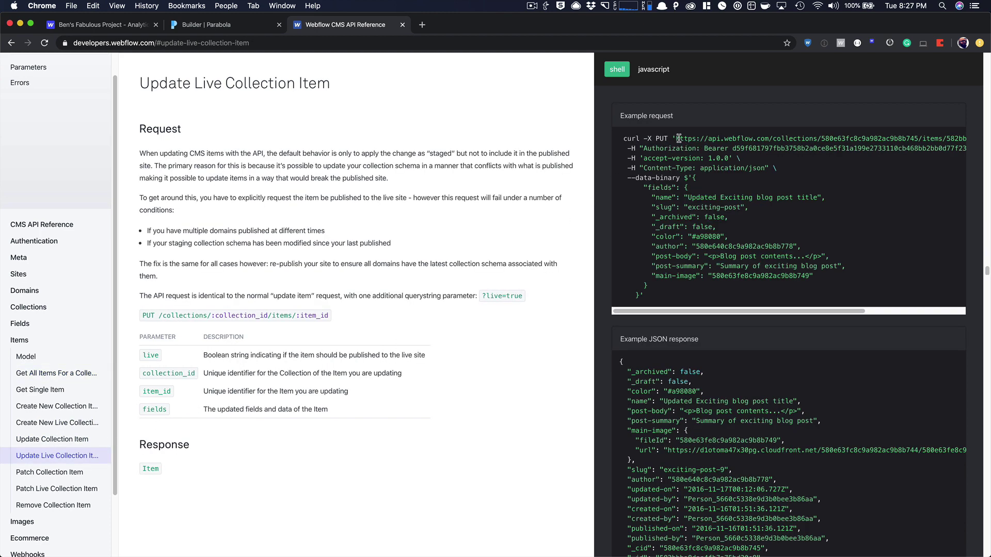
{"action": "scroll", "coordinate": [678, 137], "scroll_direction": "right", "scroll_amount": 5}
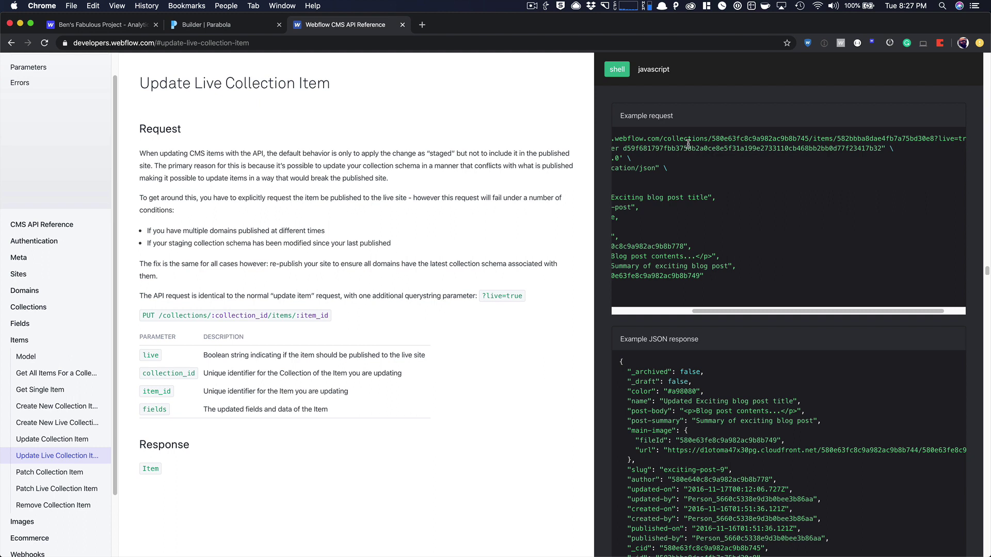
{"action": "scroll", "coordinate": [689, 146], "scroll_direction": "left", "scroll_amount": 1}
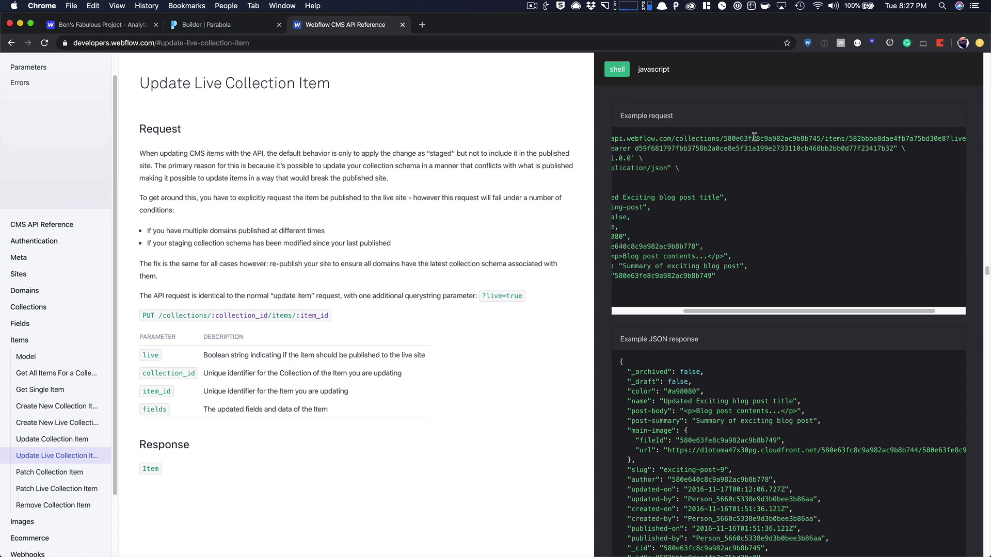
{"action": "left_click", "coordinate": [220, 24]}
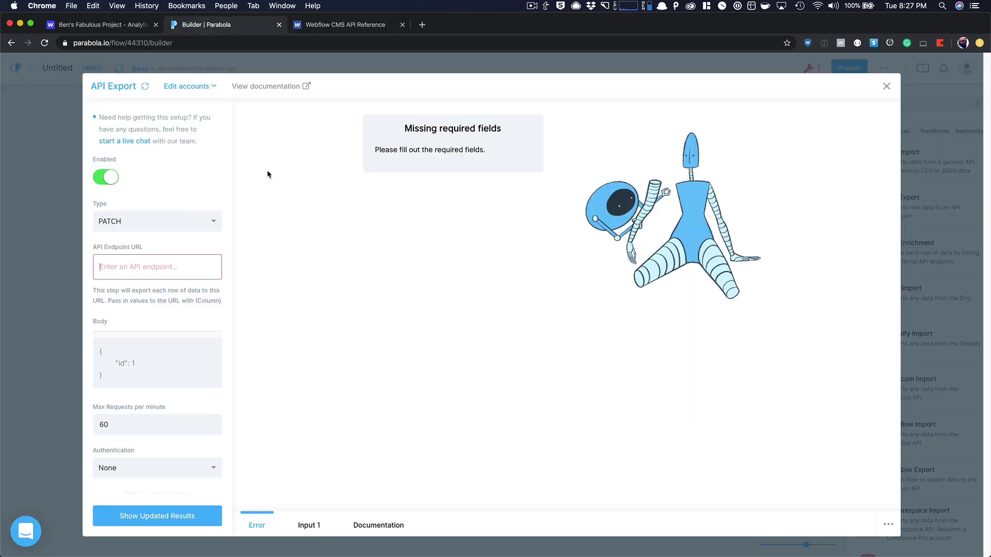
Step: Discard the API Export changes and copy the Webflow import step's endpoint URL
{"action": "left_click", "coordinate": [886, 85]}
{"action": "left_click", "coordinate": [509, 261]}
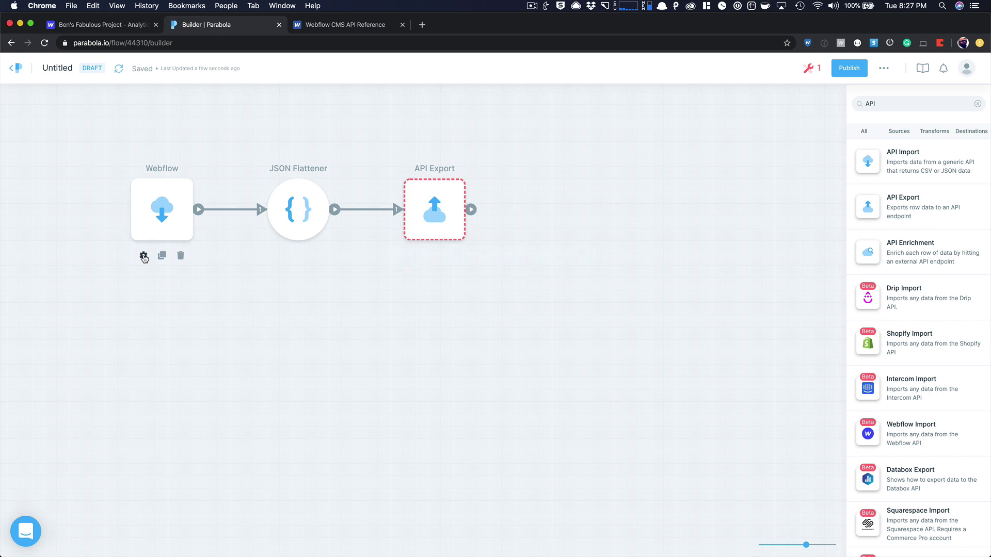
{"action": "left_click", "coordinate": [144, 256]}
{"action": "left_click_drag", "start_coordinate": [141, 260], "coordinate": [101, 232]}
{"action": "key", "text": "super+c"}
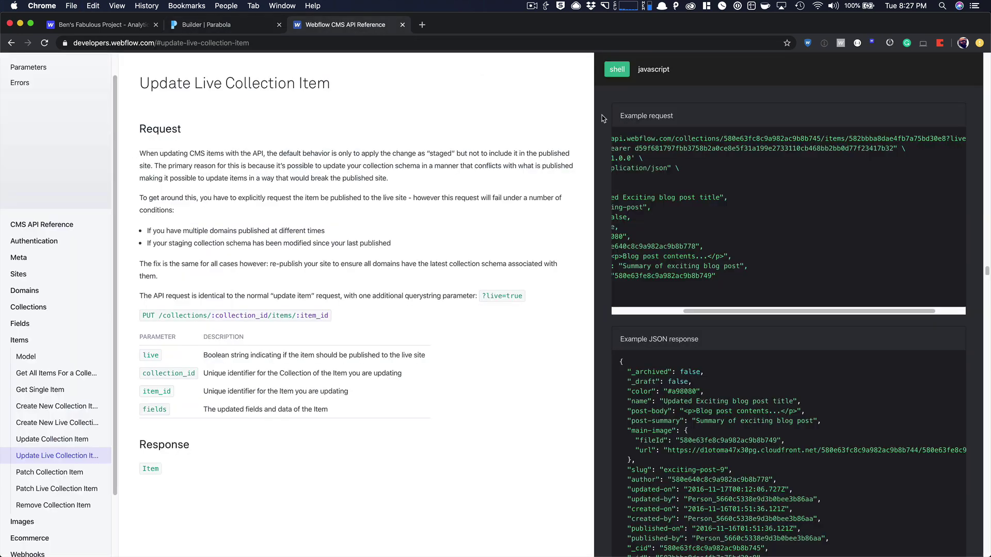
{"action": "left_click", "coordinate": [359, 26]}
{"action": "left_click", "coordinate": [262, 24]}
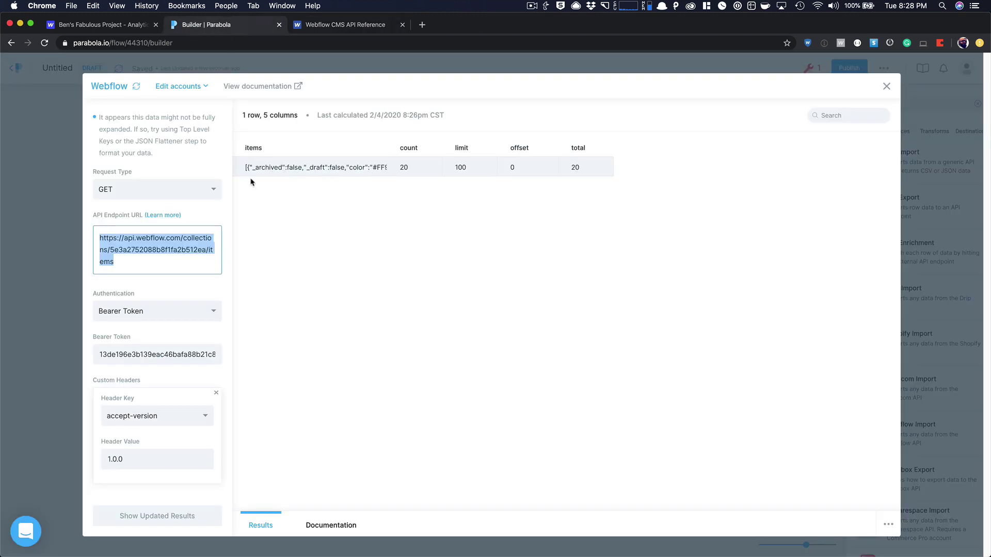
{"action": "left_click", "coordinate": [885, 86]}
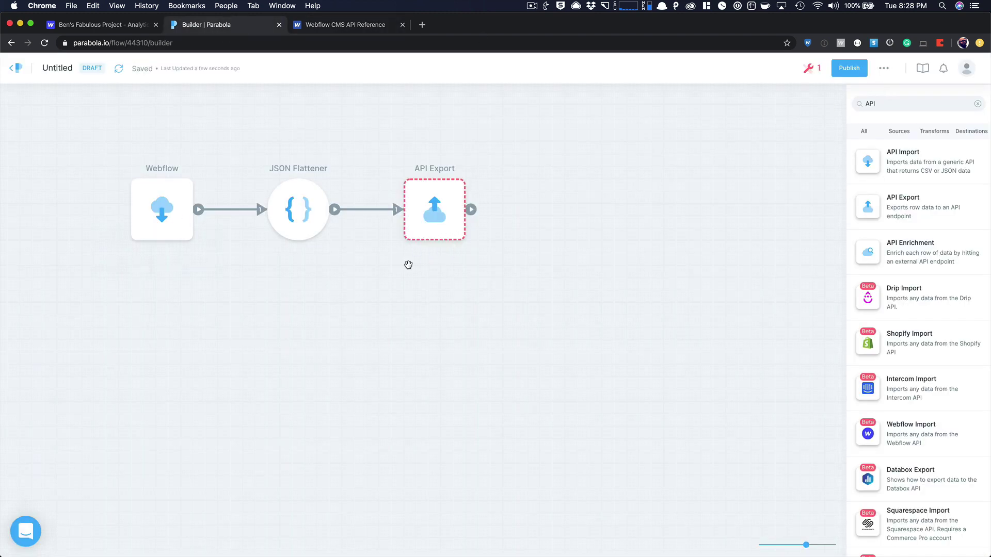
Step: Paste the Webflow items URL into the API Export endpoint and preview the results
{"action": "left_click", "coordinate": [414, 258]}
{"action": "left_click", "coordinate": [134, 260]}
{"action": "key", "text": "super+v"}
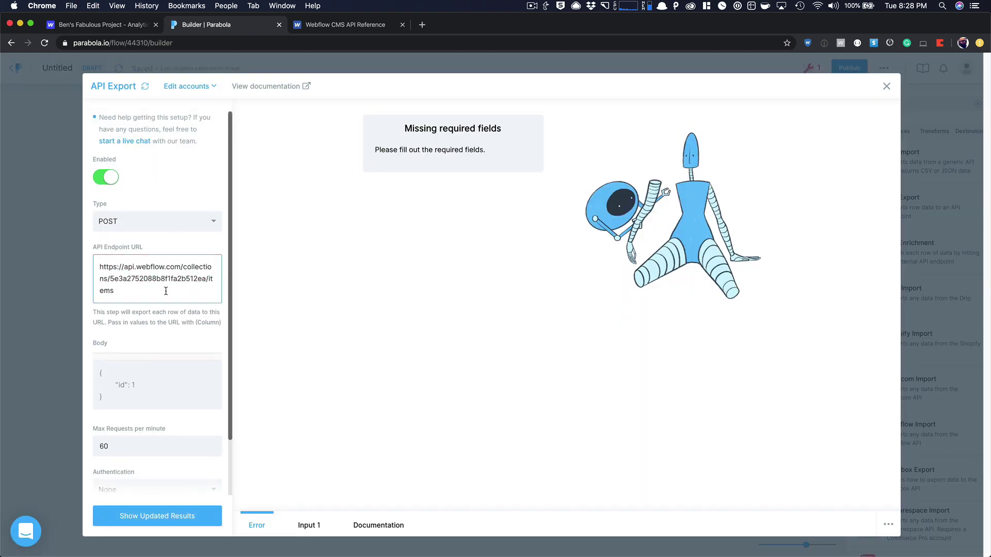
{"action": "left_click", "coordinate": [146, 517]}
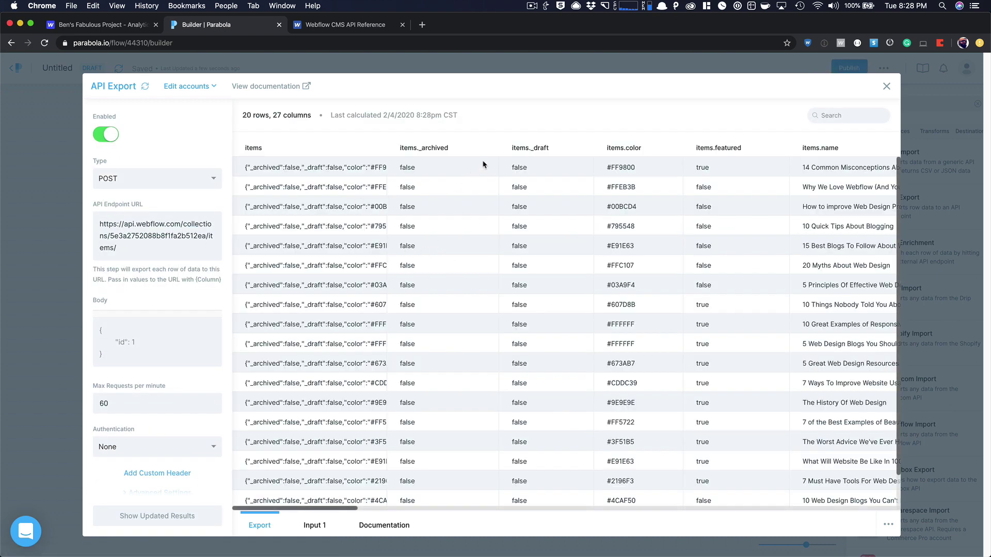
Step: Append {items._id}?live=true to the endpoint URL, checking it against the docs
{"action": "left_click", "coordinate": [153, 248]}
{"action": "scroll", "coordinate": [503, 226], "scroll_direction": "right", "scroll_amount": 3}
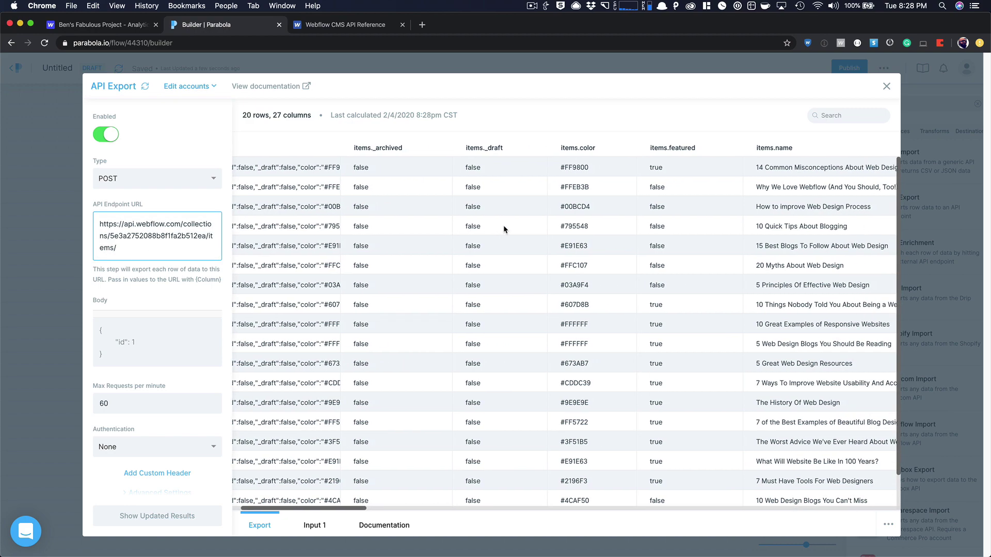
{"action": "scroll", "coordinate": [504, 227], "scroll_direction": "right", "scroll_amount": 4}
{"action": "scroll", "coordinate": [503, 225], "scroll_direction": "right", "scroll_amount": 20}
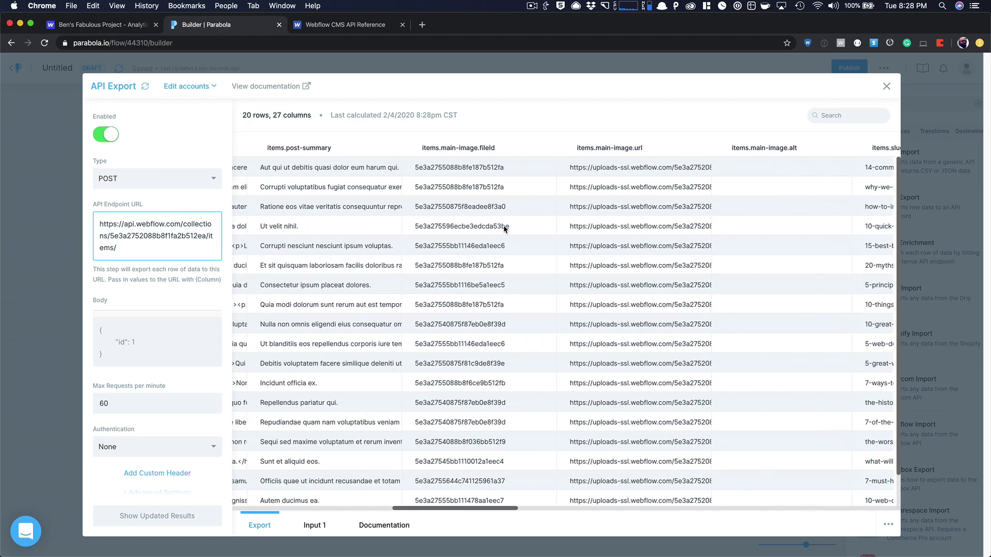
{"action": "scroll", "coordinate": [503, 225], "scroll_direction": "right", "scroll_amount": 20}
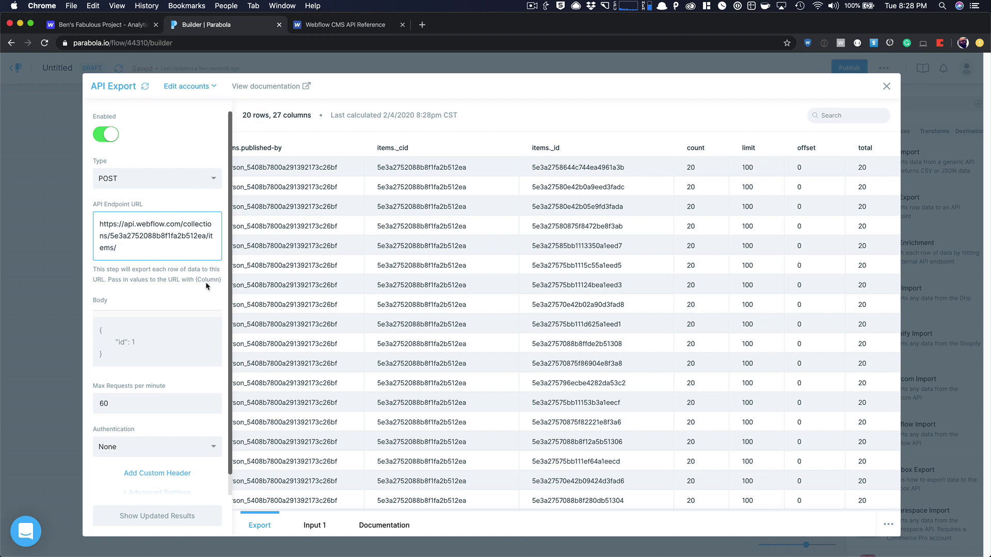
{"action": "type", "text": "{}"}
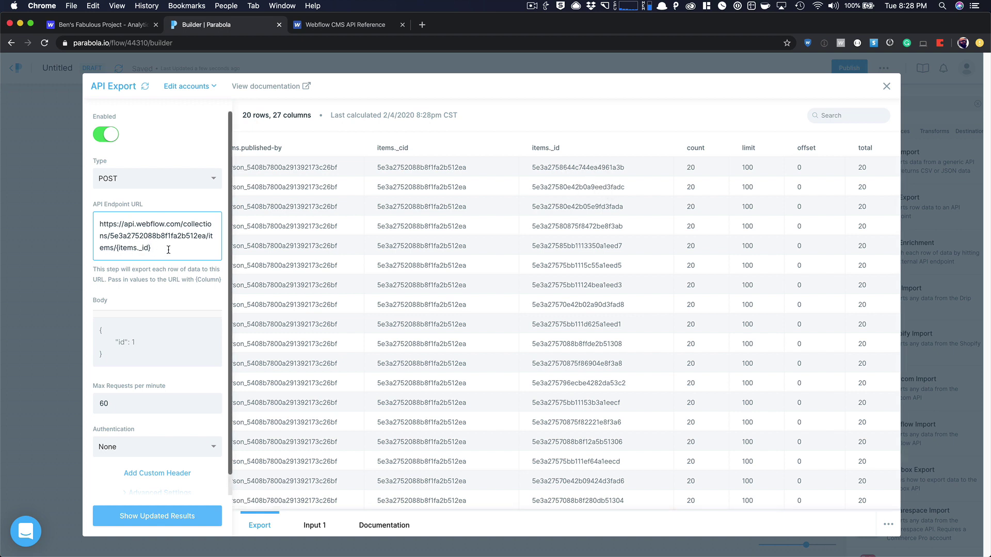
{"action": "type", "text": "?live=true"}
{"action": "left_click", "coordinate": [323, 26]}
{"action": "scroll", "coordinate": [859, 139], "scroll_direction": "right", "scroll_amount": 3}
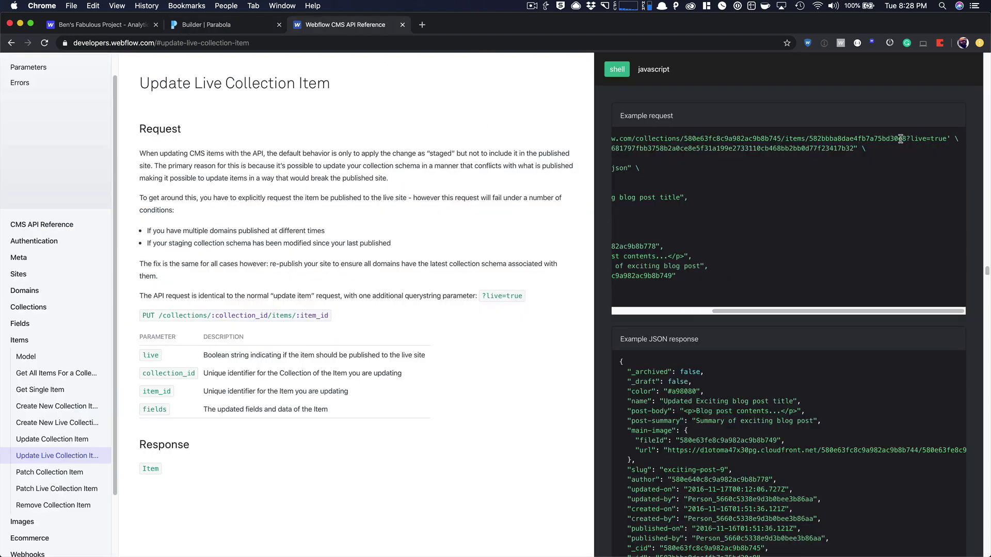
{"action": "left_click", "coordinate": [215, 29]}
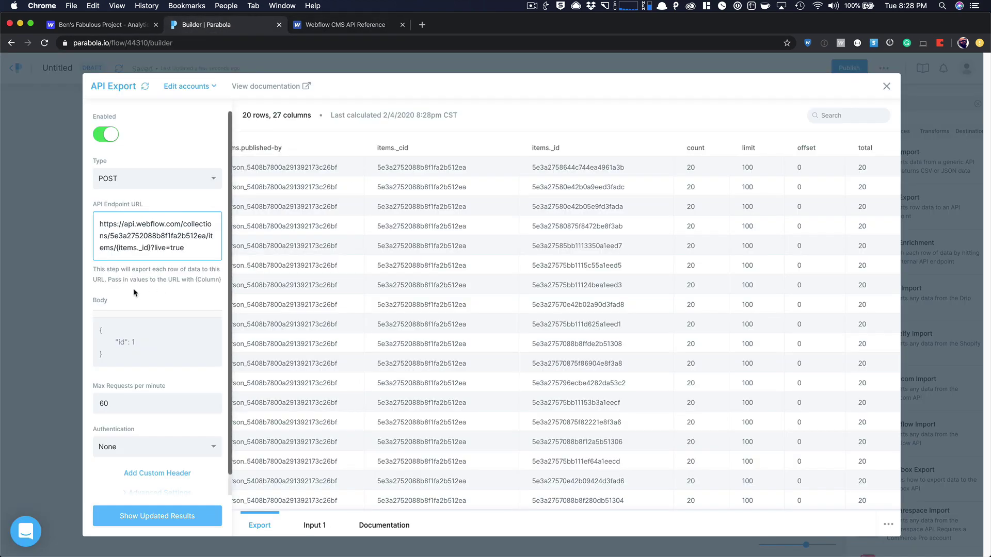
{"action": "scroll", "coordinate": [129, 291], "scroll_direction": "down", "scroll_amount": 2}
Step: Copy the example request's --data-binary JSON fields body from Webflow's docs
{"action": "left_click", "coordinate": [336, 25]}
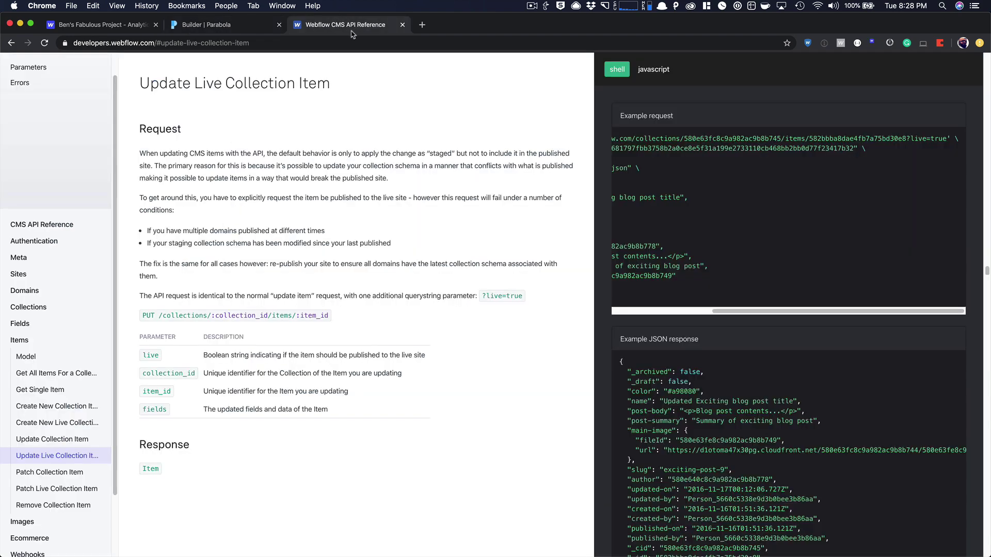
{"action": "scroll", "coordinate": [692, 253], "scroll_direction": "left", "scroll_amount": 3}
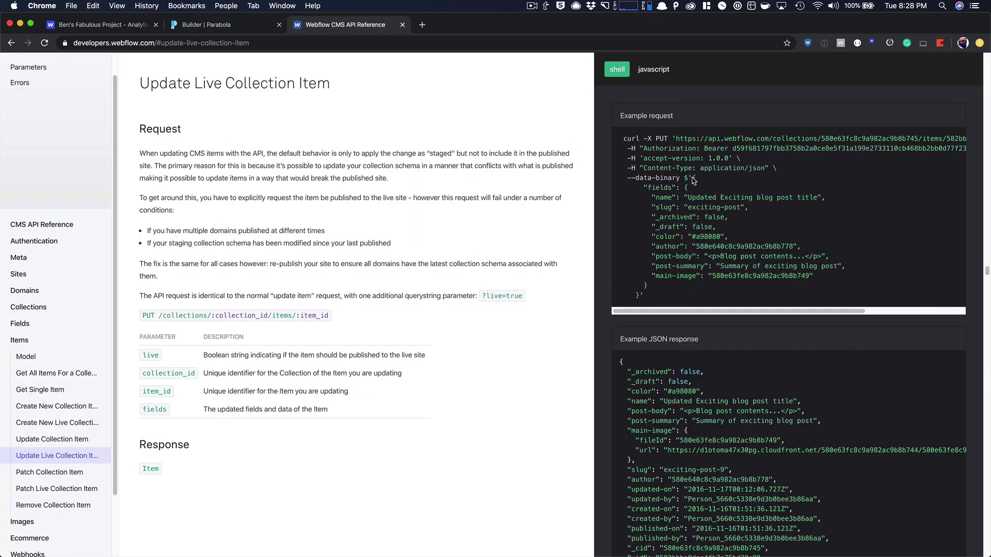
{"action": "left_click_drag", "start_coordinate": [694, 179], "coordinate": [638, 298]}
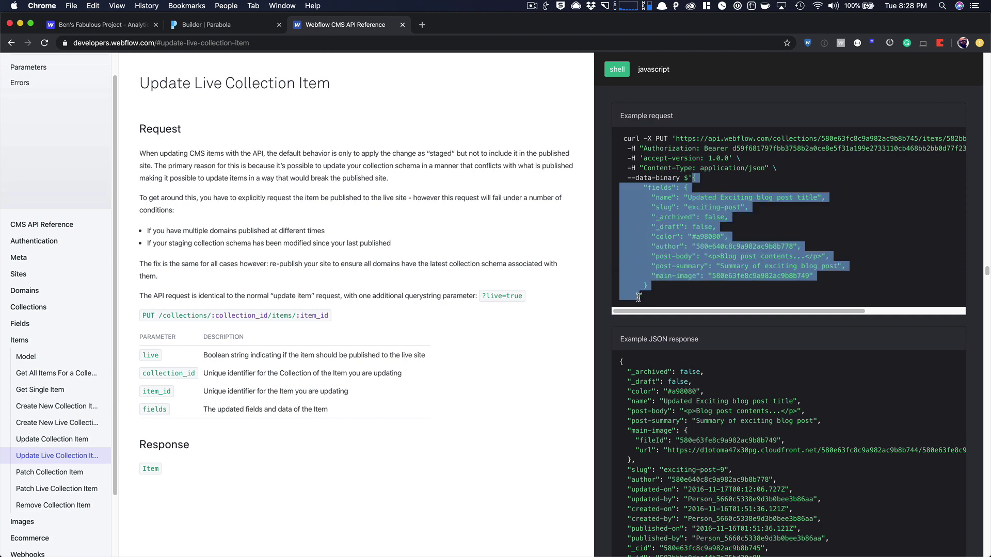
{"action": "key", "text": "super+c"}
Step: Paste the copied Webflow fields JSON into the API Export body
{"action": "left_click", "coordinate": [228, 27]}
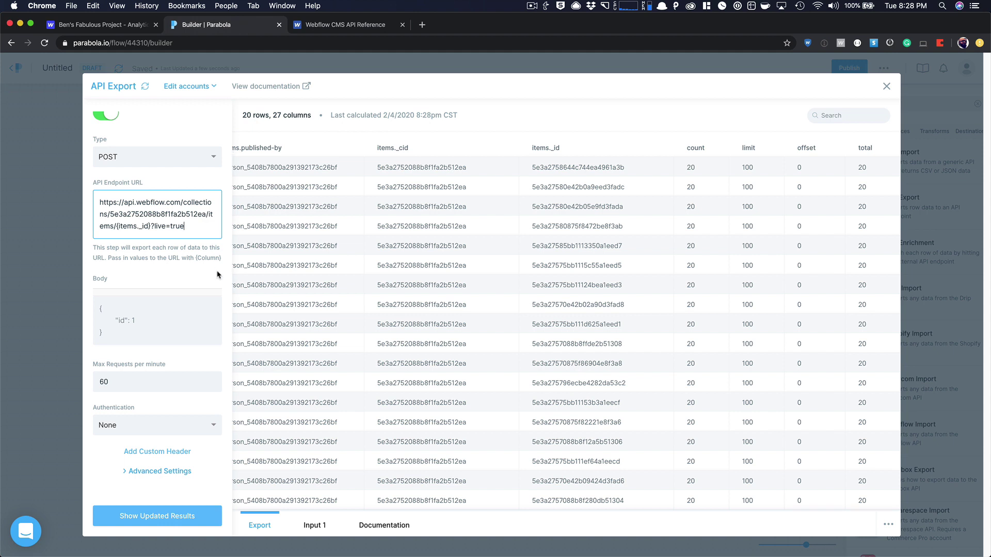
{"action": "left_click", "coordinate": [128, 324]}
{"action": "key", "text": "super+v"}
{"action": "scroll", "coordinate": [139, 357], "scroll_direction": "up", "scroll_amount": 3}
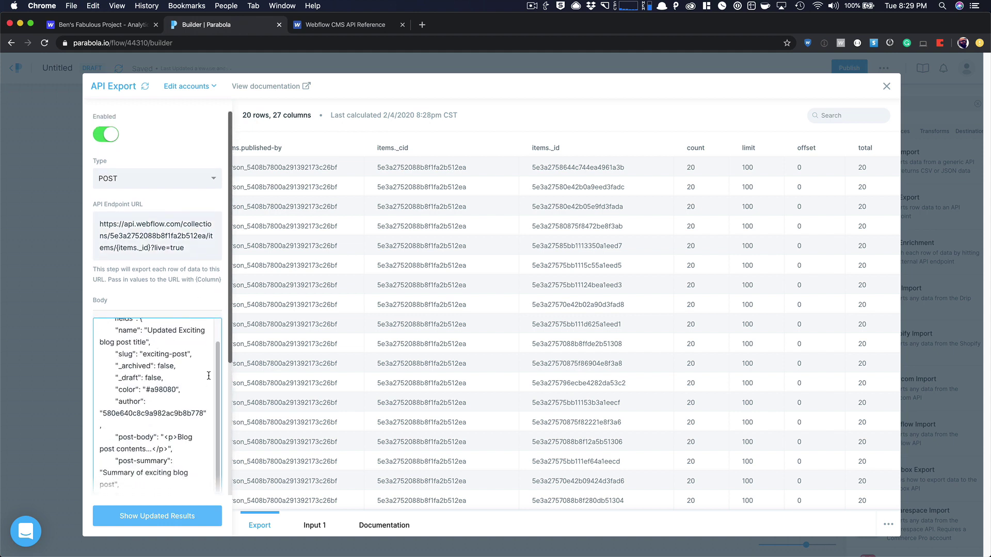
{"action": "scroll", "coordinate": [117, 362], "scroll_direction": "up", "scroll_amount": 2}
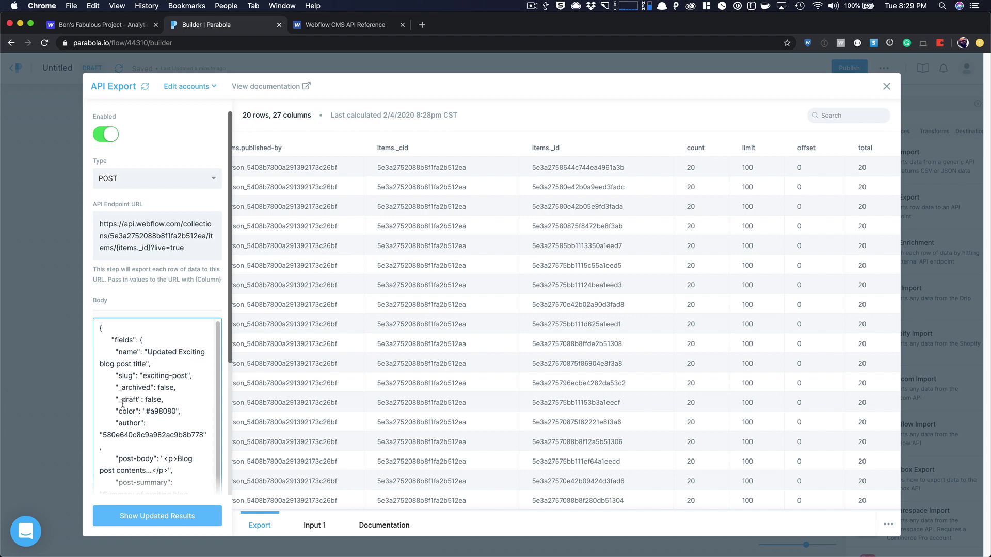
Step: Delete the color, author and post-body lines and leftover blank lines from the body
{"action": "left_click_drag", "start_coordinate": [115, 410], "coordinate": [179, 412]}
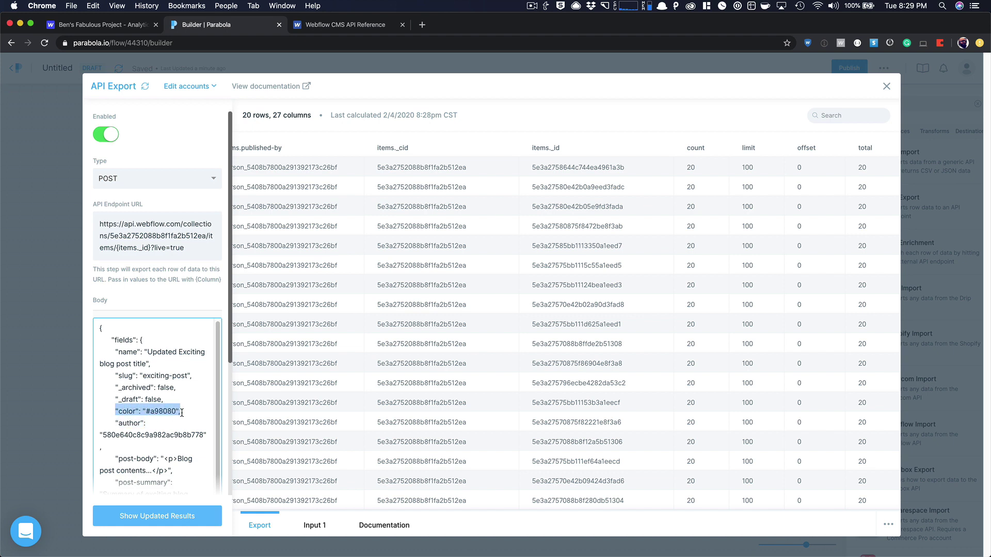
{"action": "key", "text": "BackSpace"}
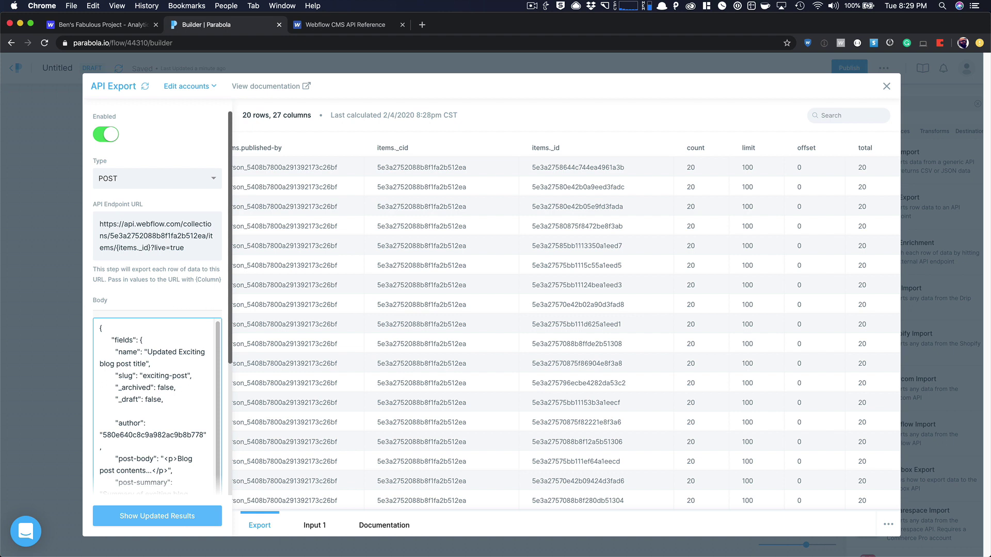
{"action": "key", "text": "BackSpace"}
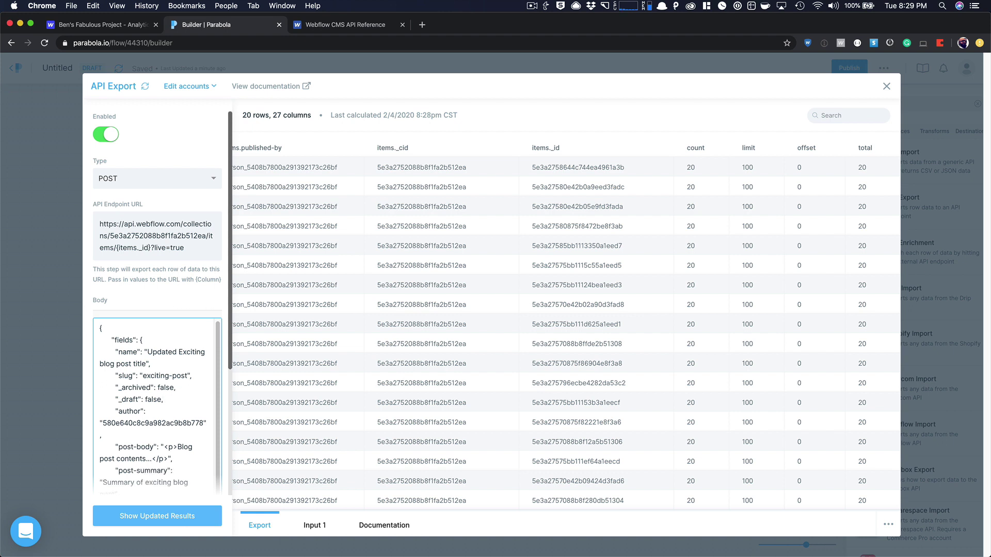
{"action": "scroll", "coordinate": [180, 394], "scroll_direction": "down", "scroll_amount": 2}
{"action": "scroll", "coordinate": [181, 394], "scroll_direction": "down", "scroll_amount": 2}
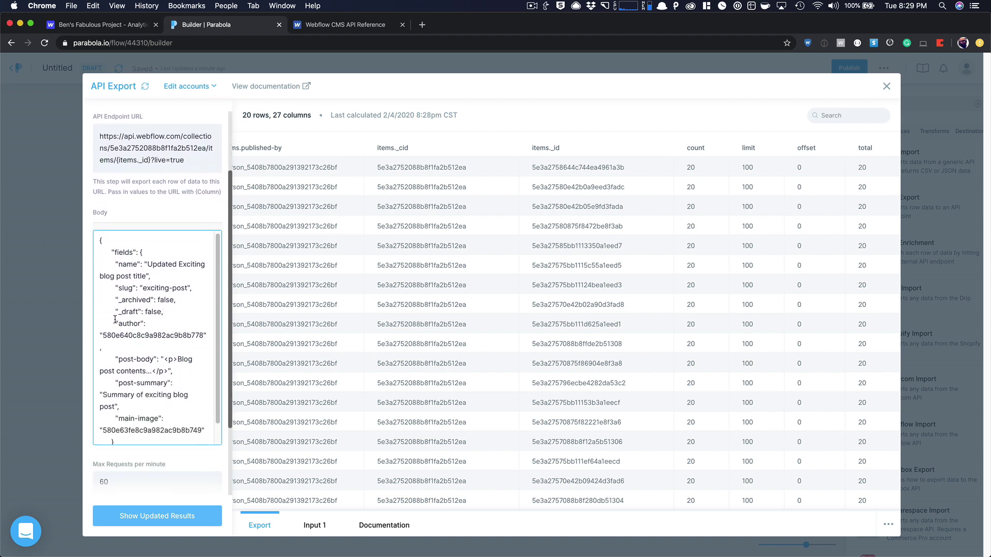
{"action": "left_click_drag", "start_coordinate": [116, 321], "coordinate": [152, 400]}
{"action": "key", "text": "BackSpace"}
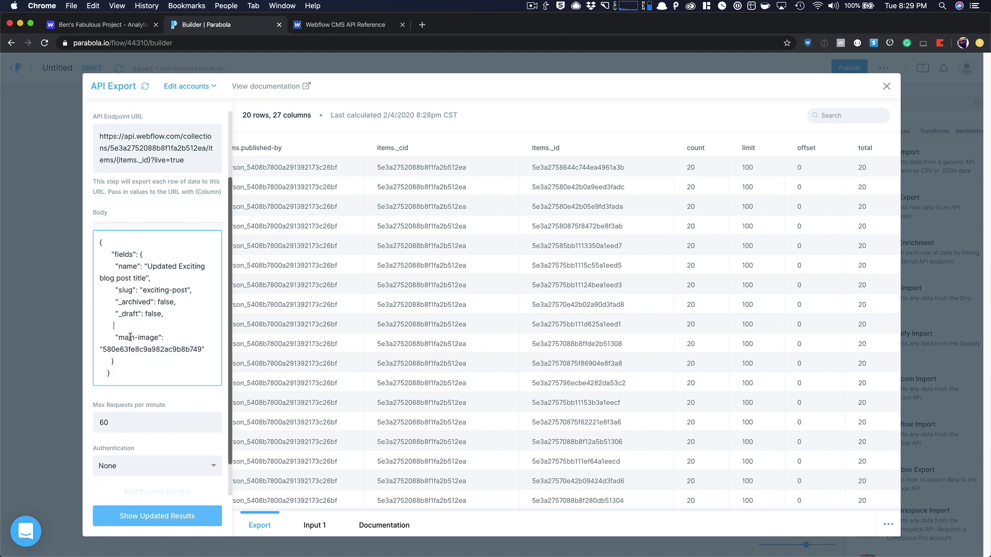
{"action": "key", "text": "BackSpace"}
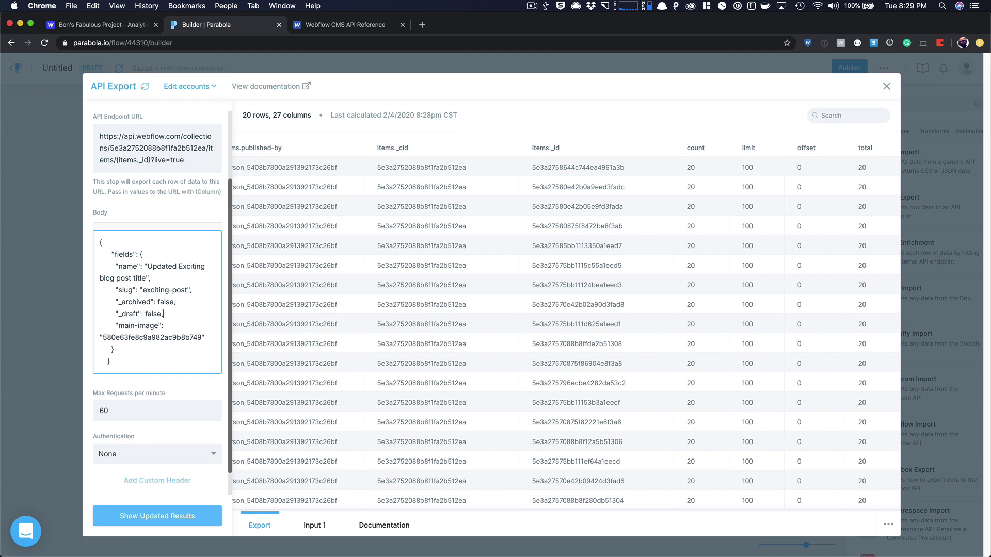
Step: Rename the "main-image" key to "item-id-field"
{"action": "double_click", "coordinate": [125, 327]}
{"action": "type", "text": "item"}
{"action": "key", "text": "BackSpace"}
{"action": "key", "text": "BackSpace"}
{"action": "type", "text": "id-fiel"}
{"action": "double_click", "coordinate": [126, 336]}
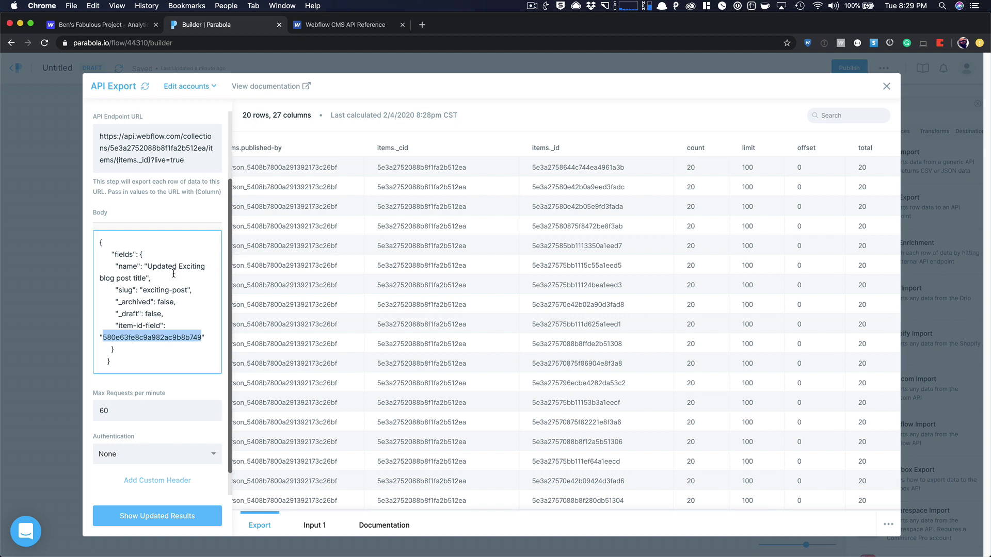
Step: Replace the hard-coded post name with the {items.name} placeholder
{"action": "left_click", "coordinate": [148, 267]}
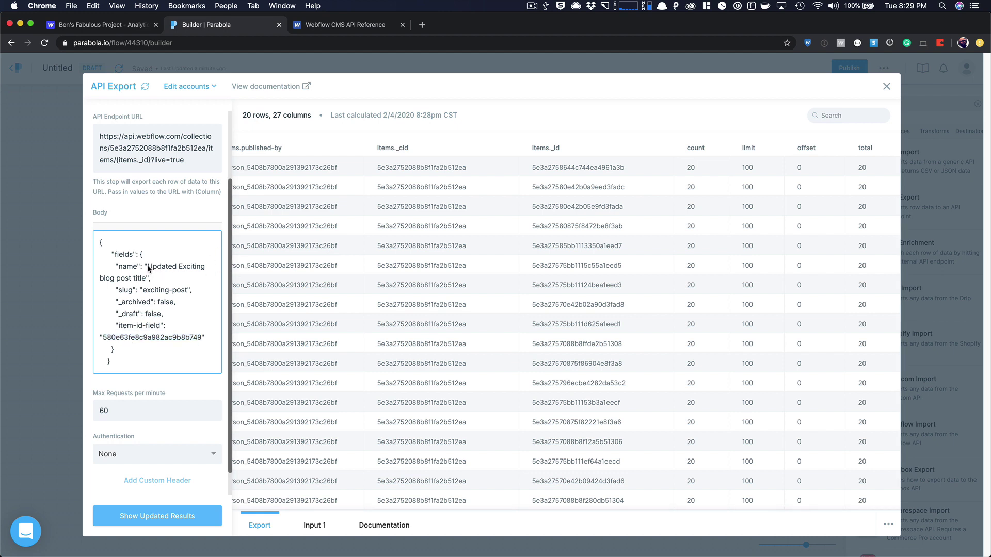
{"action": "left_click_drag", "start_coordinate": [148, 269], "coordinate": [147, 279]}
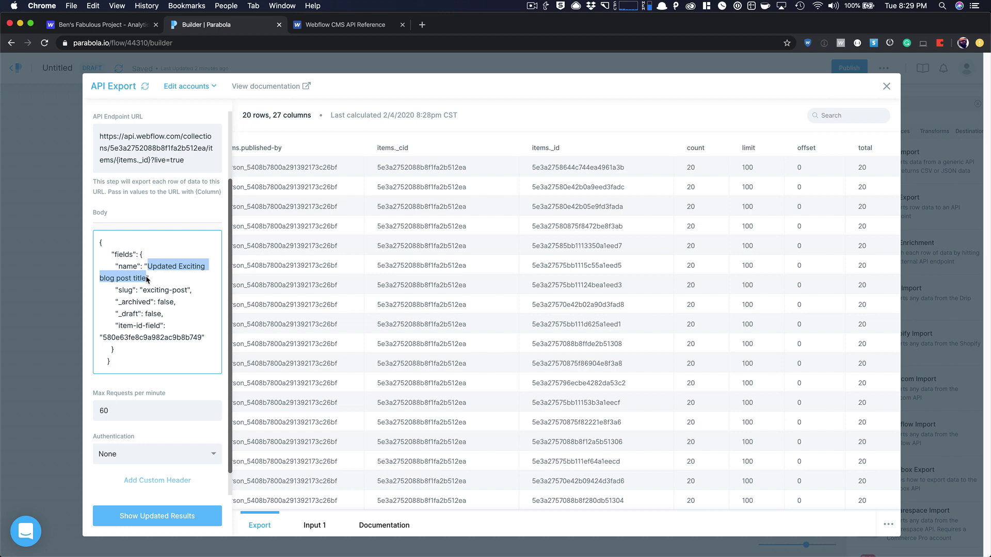
{"action": "key", "text": "BackSpace"}
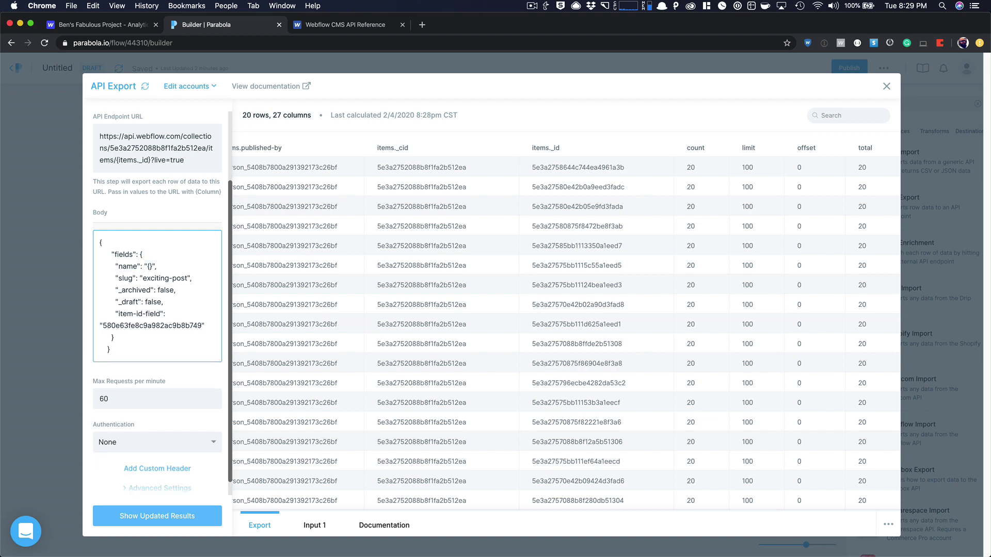
{"action": "scroll", "coordinate": [485, 187], "scroll_direction": "left", "scroll_amount": 10}
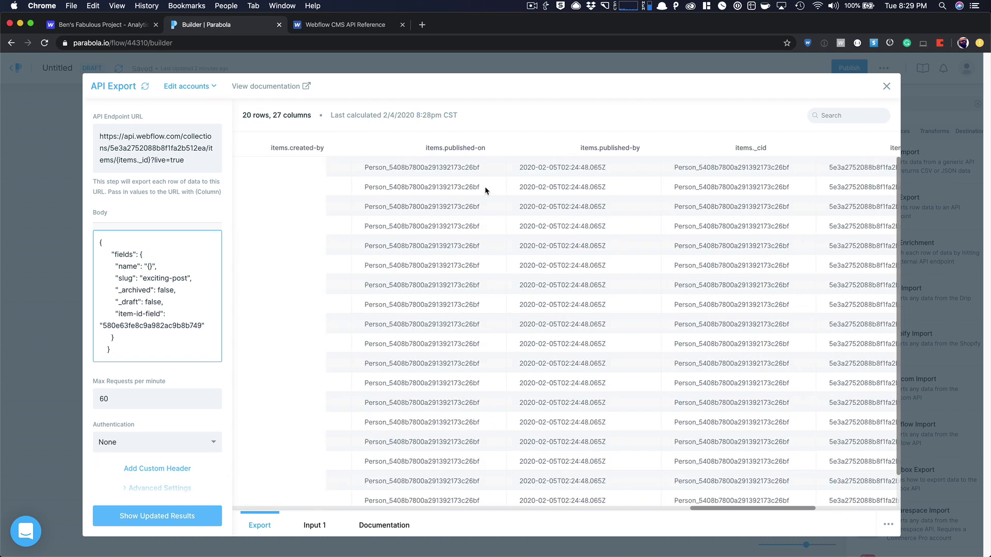
{"action": "scroll", "coordinate": [484, 187], "scroll_direction": "left", "scroll_amount": 10}
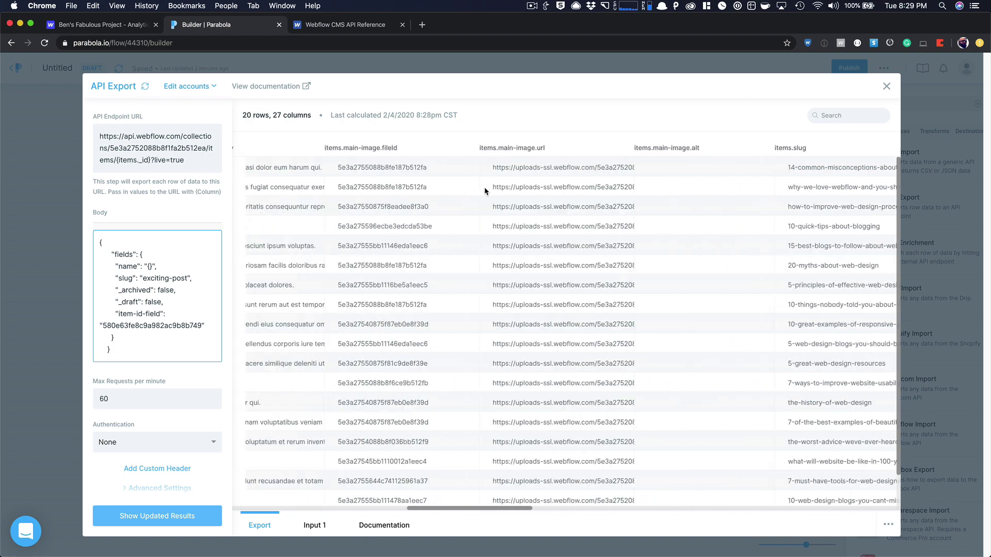
{"action": "scroll", "coordinate": [484, 187], "scroll_direction": "left", "scroll_amount": 3}
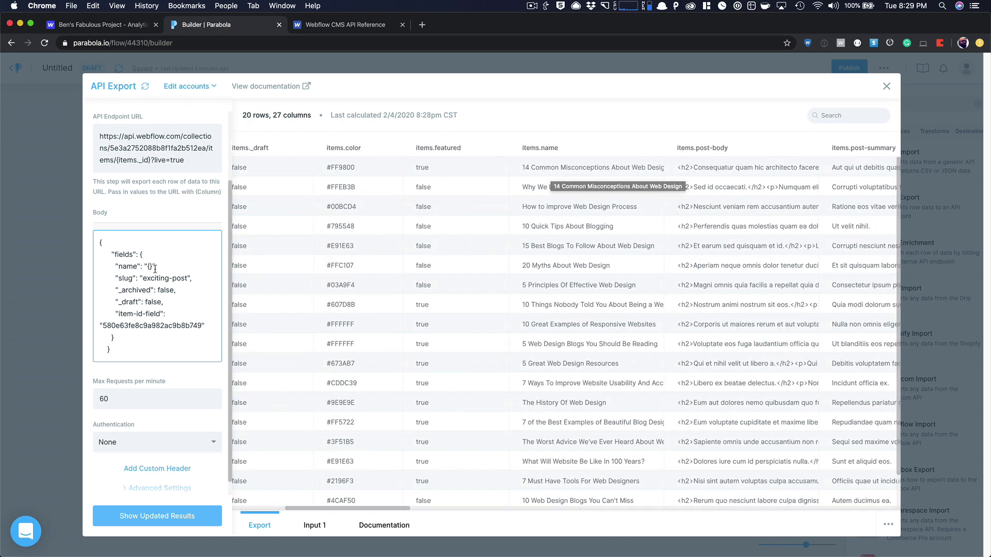
{"action": "type", "text": "it"}
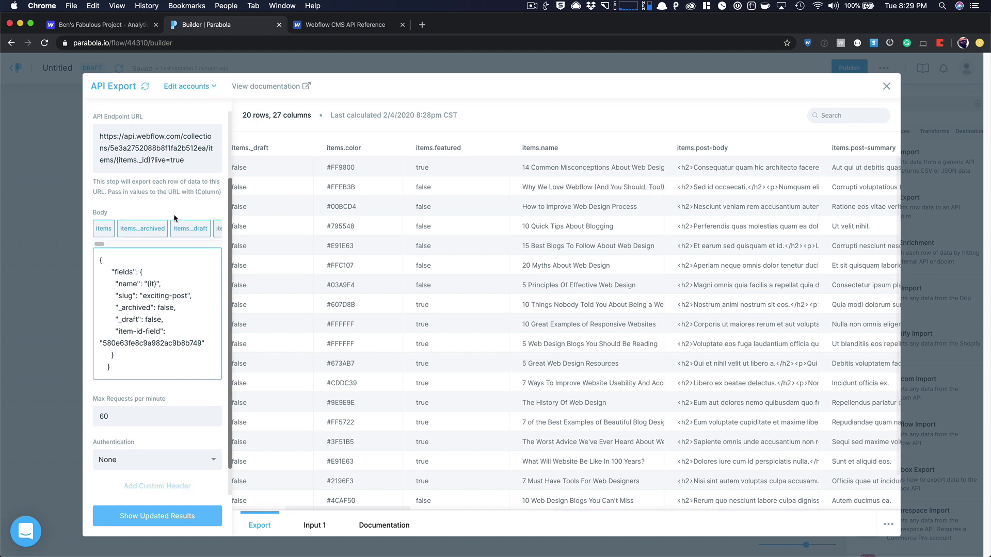
{"action": "type", "text": "ems.name"}
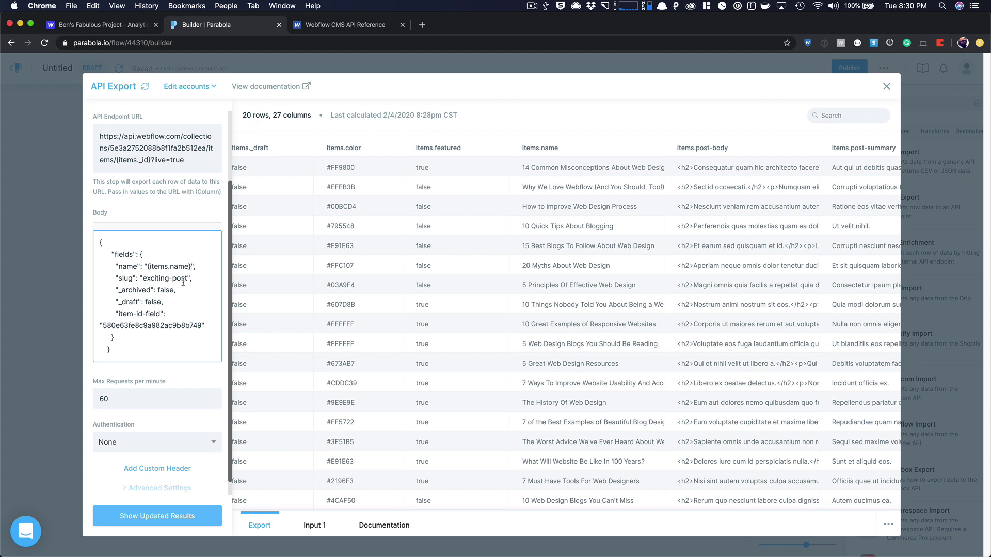
Step: Replace the hard-coded slug 'exciting-post' with the {items.slug} placeholder
{"action": "left_click_drag", "start_coordinate": [188, 281], "coordinate": [142, 279]}
{"action": "left_click", "coordinate": [142, 280]}
{"action": "type", "text": "{"}
{"action": "left_click_drag", "start_coordinate": [194, 280], "coordinate": [142, 280]}
{"action": "key", "text": "BackSpace"}
{"action": "type", "text": "{item"}
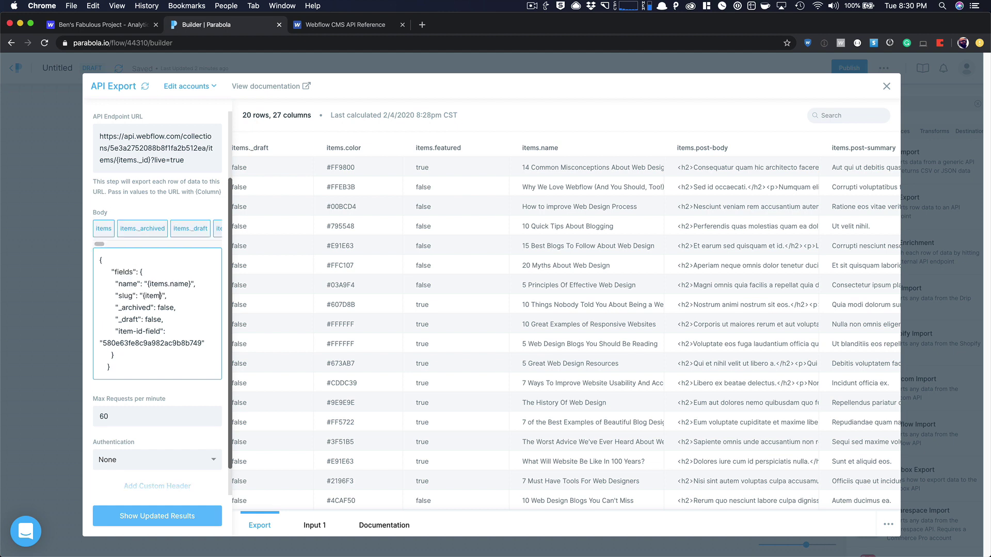
{"action": "type", "text": "."}
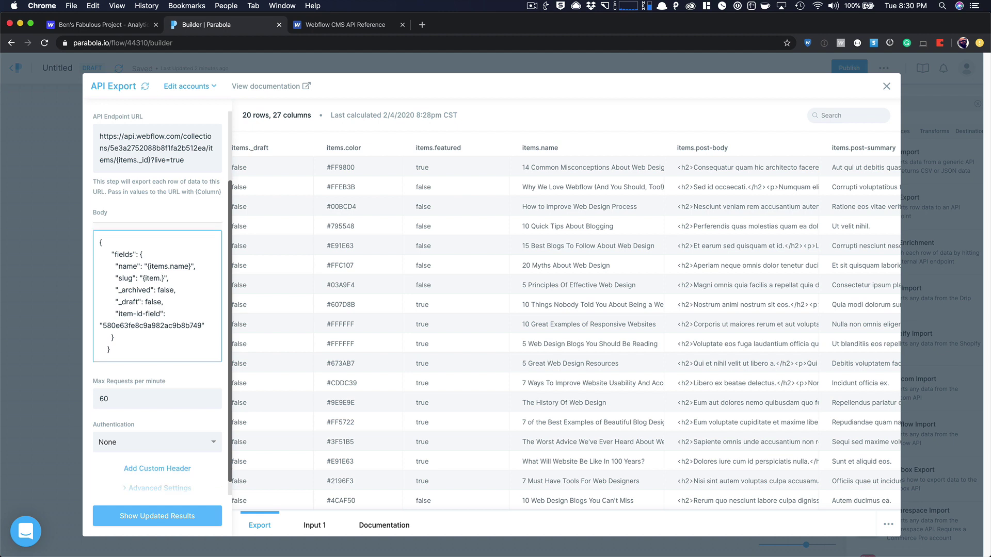
{"action": "type", "text": "s"}
{"action": "key", "text": "BackSpace"}
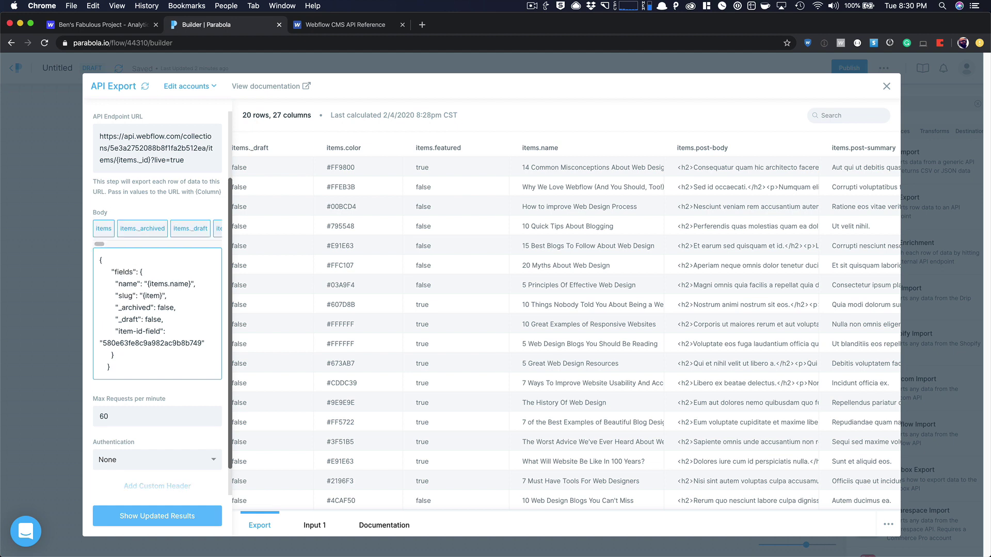
{"action": "type", "text": ".slug"}
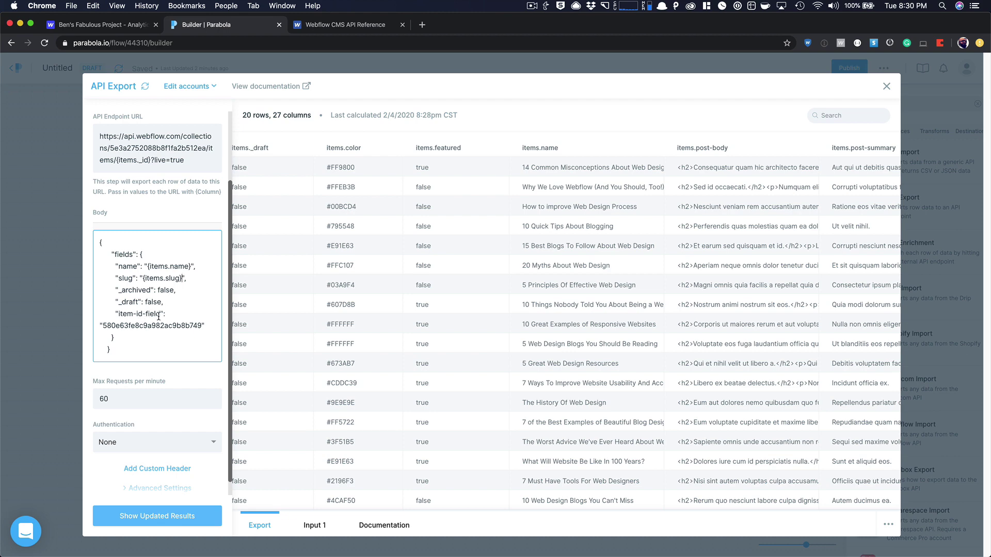
Step: Replace the hard-coded item-id-field value with the {items._id} placeholder
{"action": "double_click", "coordinate": [123, 326]}
{"action": "scroll", "coordinate": [488, 200], "scroll_direction": "right", "scroll_amount": 10}
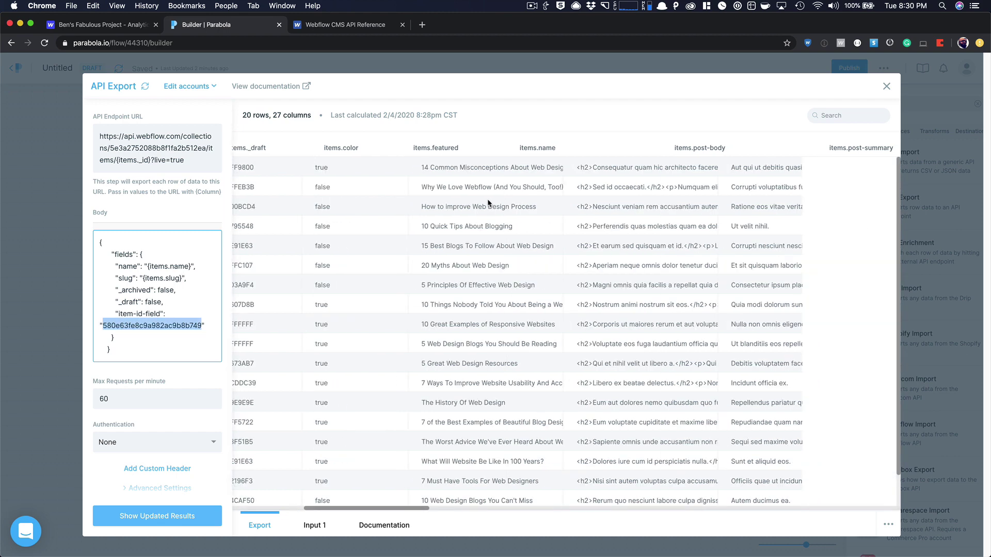
{"action": "scroll", "coordinate": [475, 236], "scroll_direction": "right", "scroll_amount": 15}
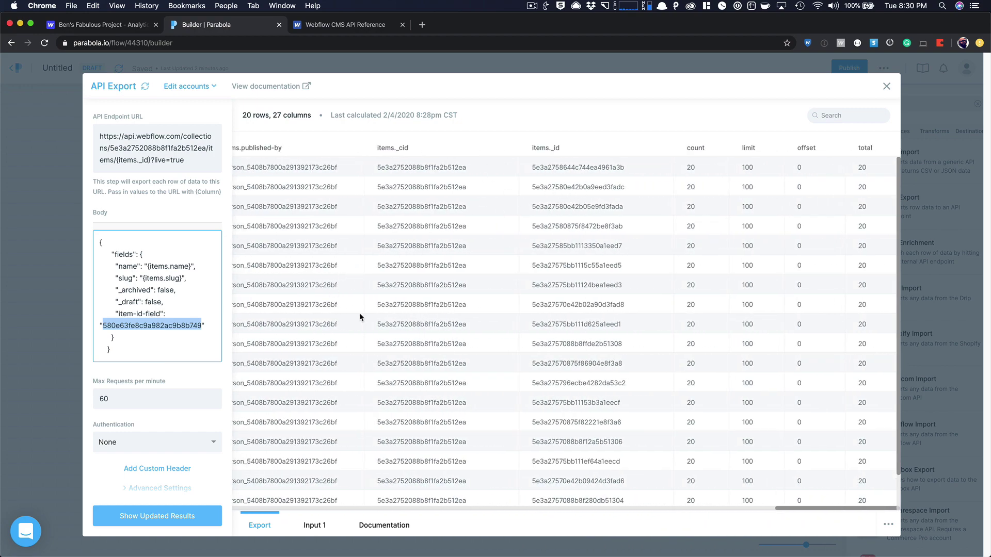
{"action": "key", "text": "BackSpace"}
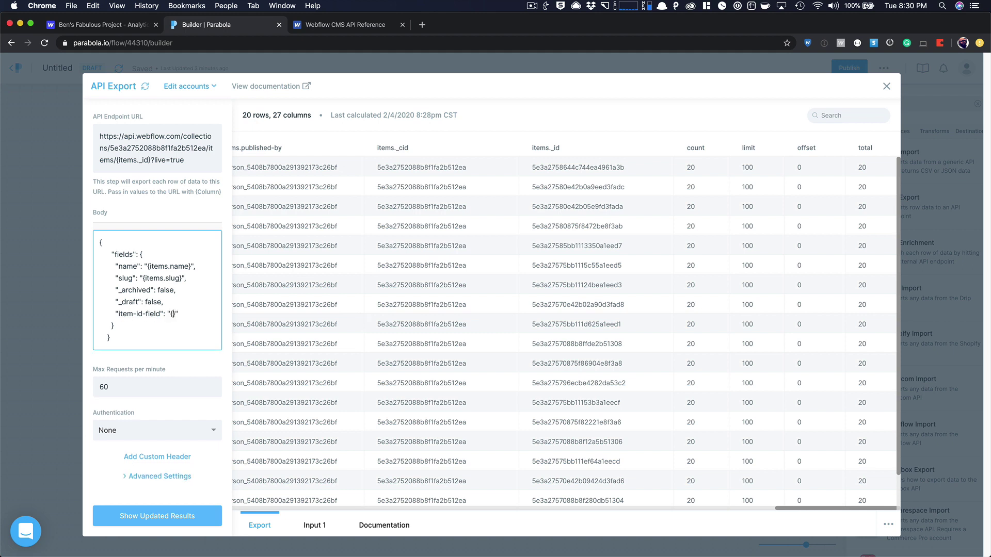
{"action": "type", "text": "items"}
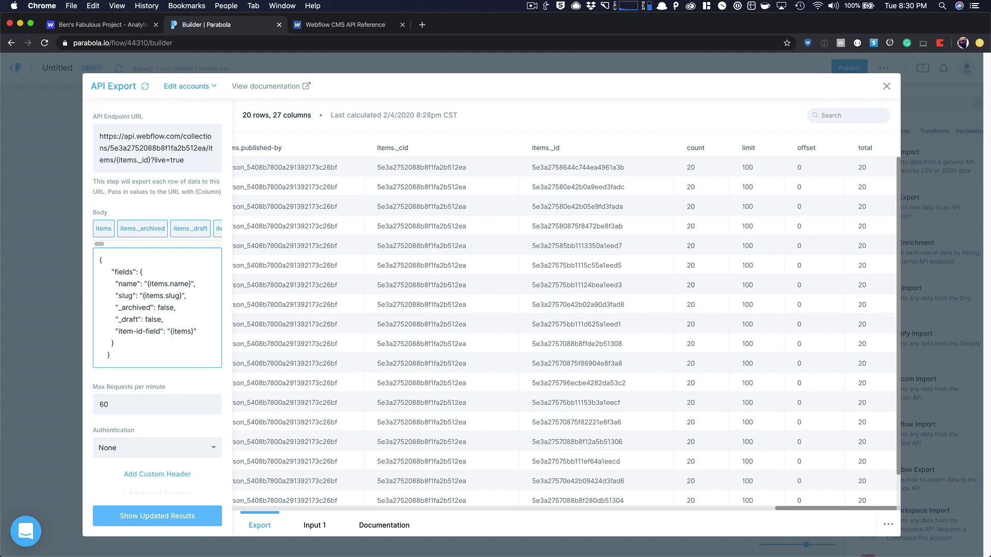
{"action": "type", "text": "._id}"}
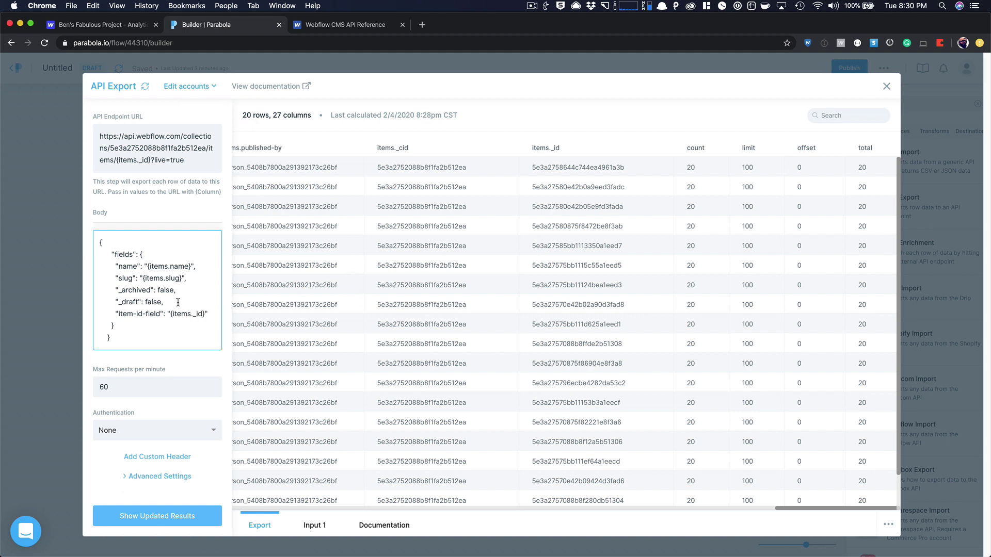
{"action": "scroll", "coordinate": [137, 209], "scroll_direction": "up", "scroll_amount": 3}
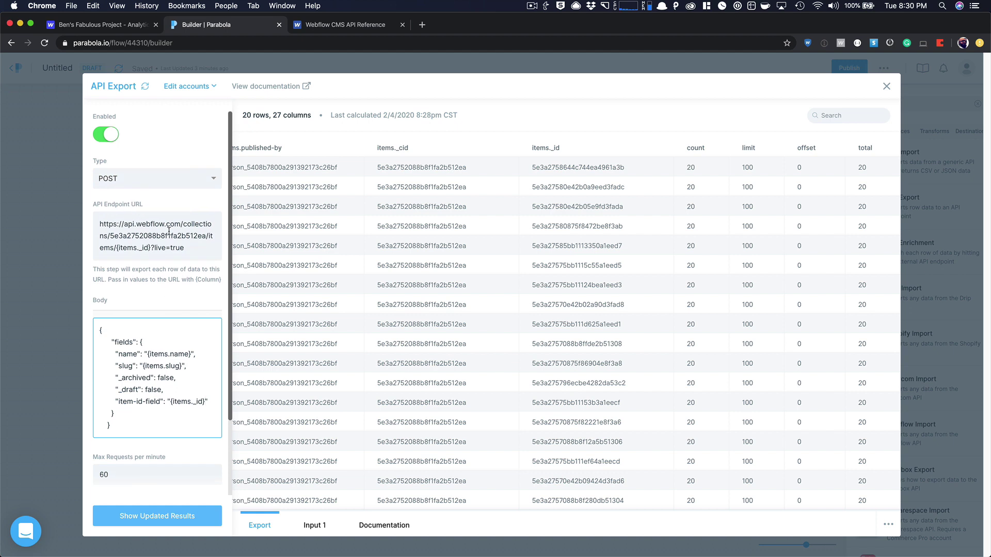
{"action": "scroll", "coordinate": [178, 278], "scroll_direction": "down", "scroll_amount": 1}
{"action": "scroll", "coordinate": [174, 303], "scroll_direction": "down", "scroll_amount": 1}
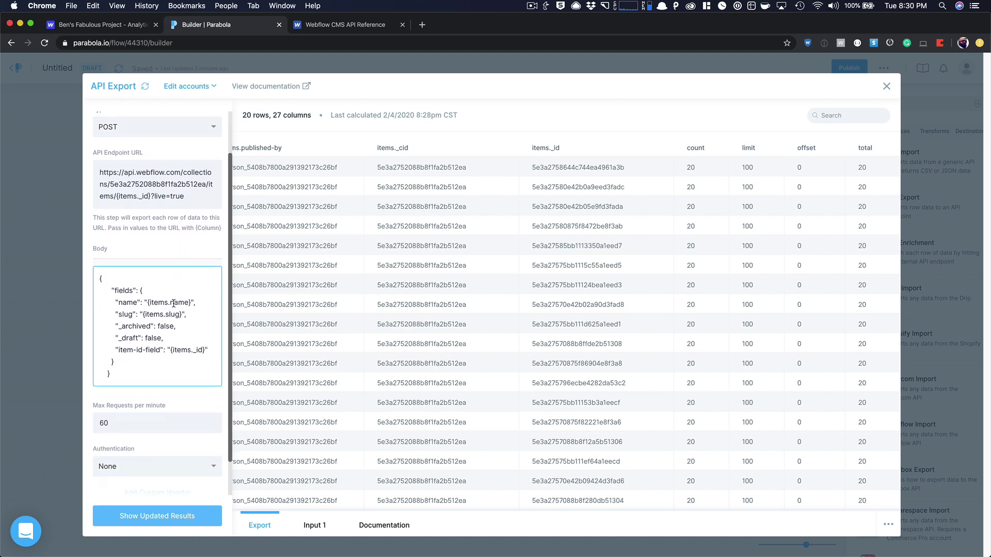
{"action": "scroll", "coordinate": [165, 351], "scroll_direction": "down", "scroll_amount": 2}
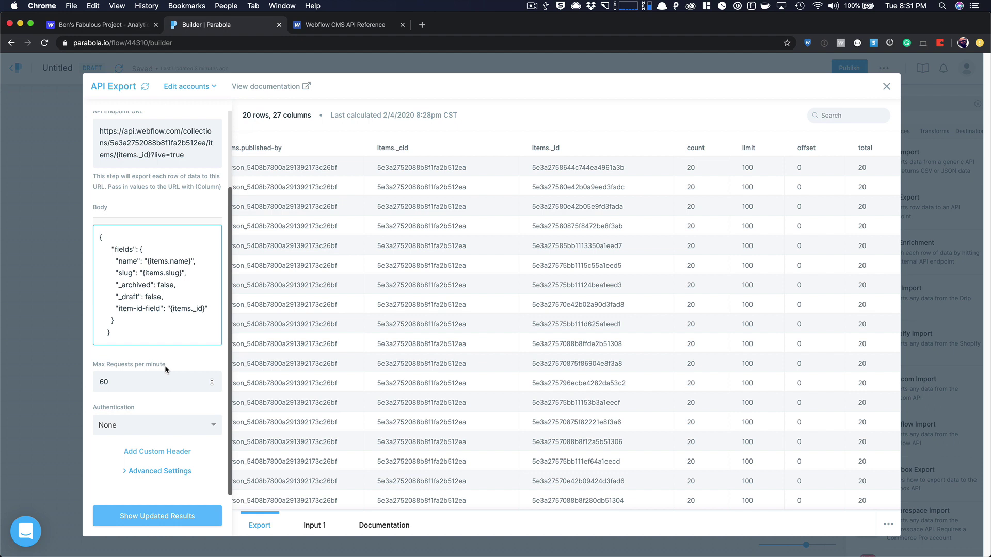
Step: Set API Export authentication to bearer token, pasting the saved API token
{"action": "left_click", "coordinate": [164, 425]}
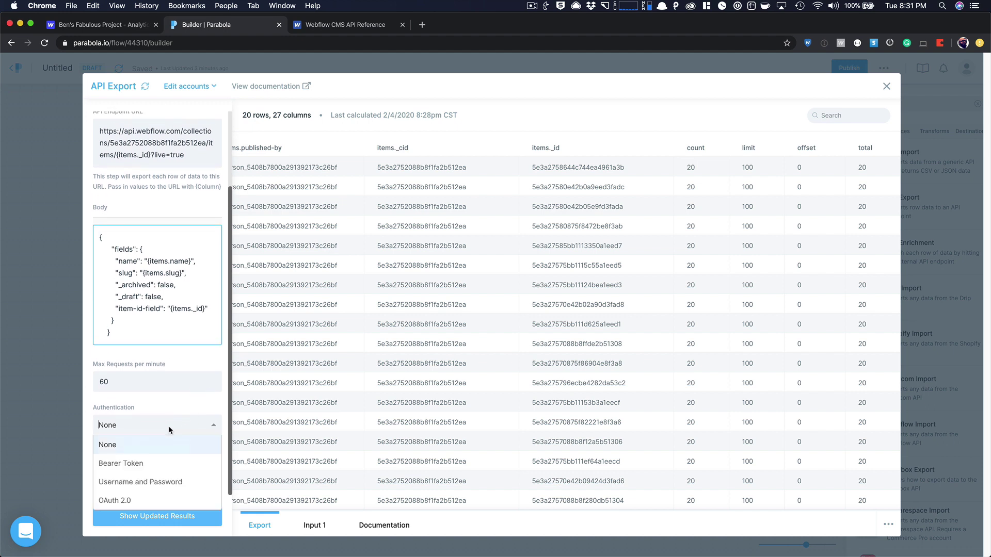
{"action": "left_click", "coordinate": [144, 459]}
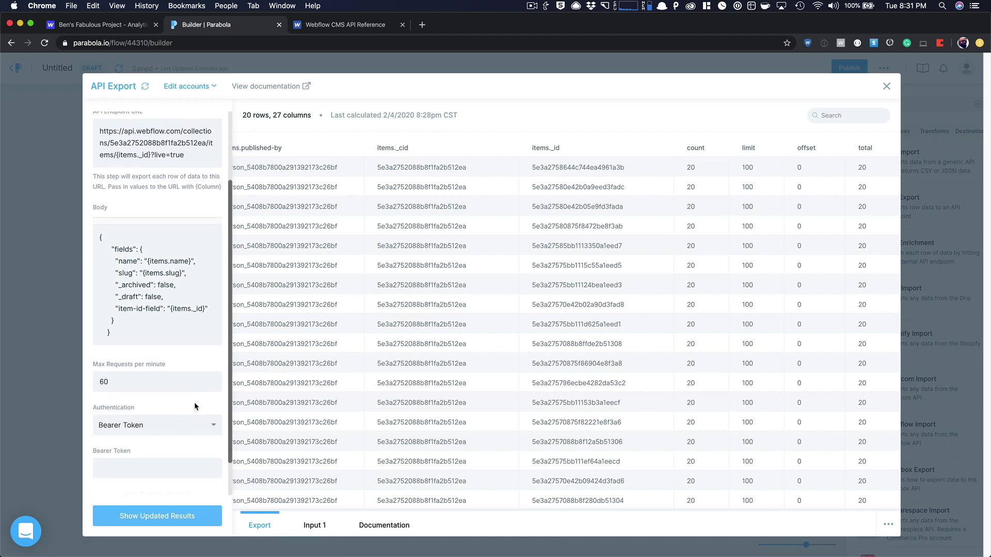
{"action": "left_click", "coordinate": [160, 467]}
{"action": "key", "text": "super+shift+v"}
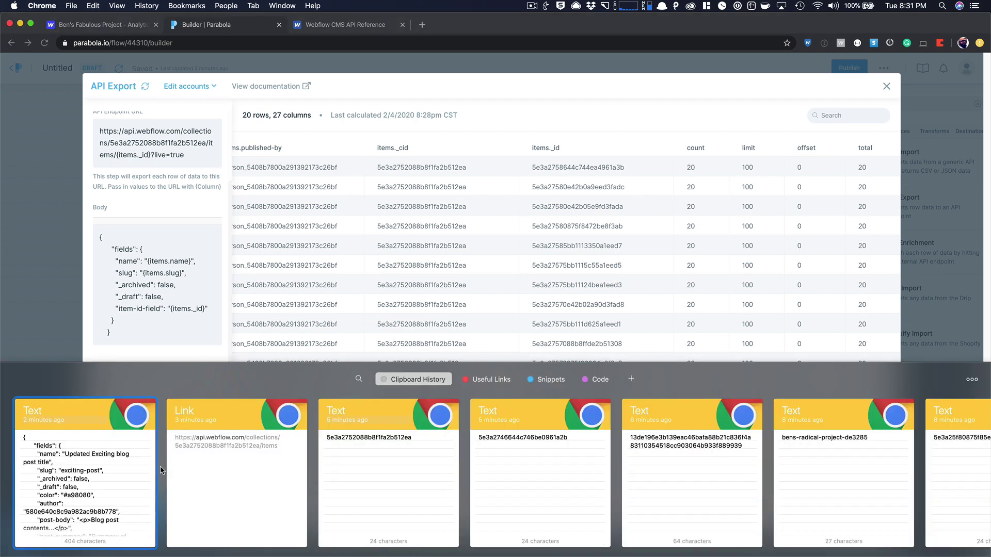
{"action": "scroll", "coordinate": [294, 470], "scroll_direction": "right", "scroll_amount": 2}
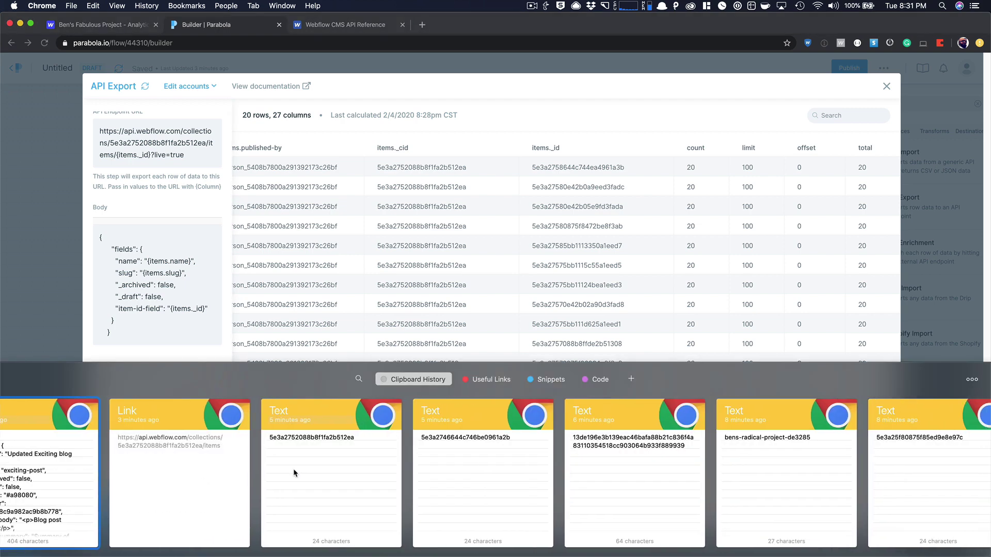
{"action": "double_click", "coordinate": [630, 467]}
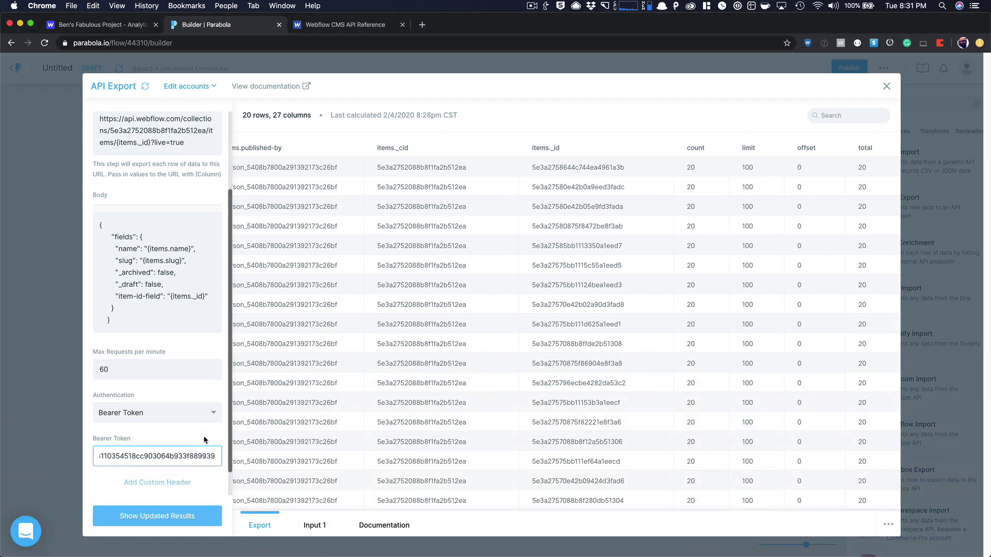
Step: Add a custom header accept-version with value 1.0.0, removing the spare empty header
{"action": "left_click", "coordinate": [178, 448]}
{"action": "scroll", "coordinate": [194, 422], "scroll_direction": "down", "scroll_amount": 5}
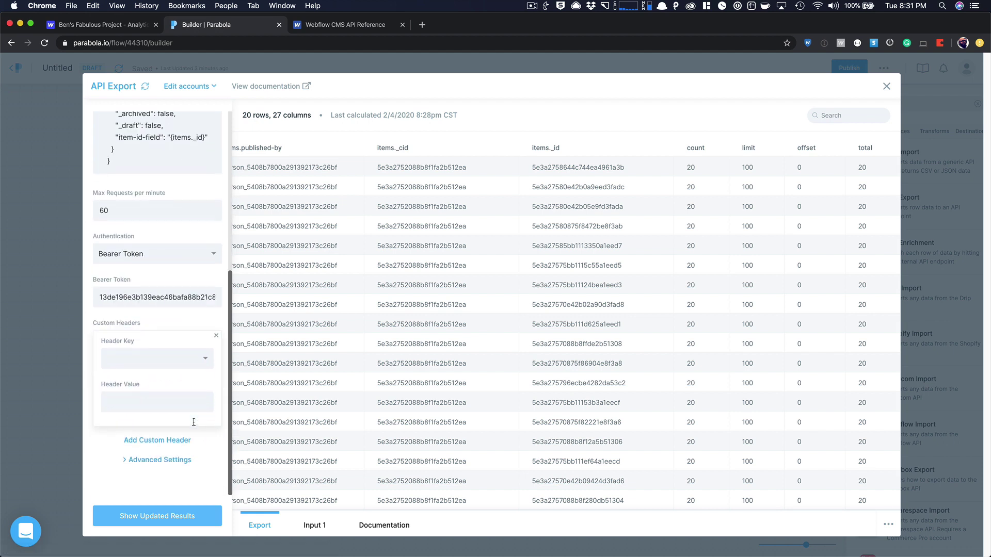
{"action": "left_click", "coordinate": [173, 369]}
{"action": "type", "text": "acce"}
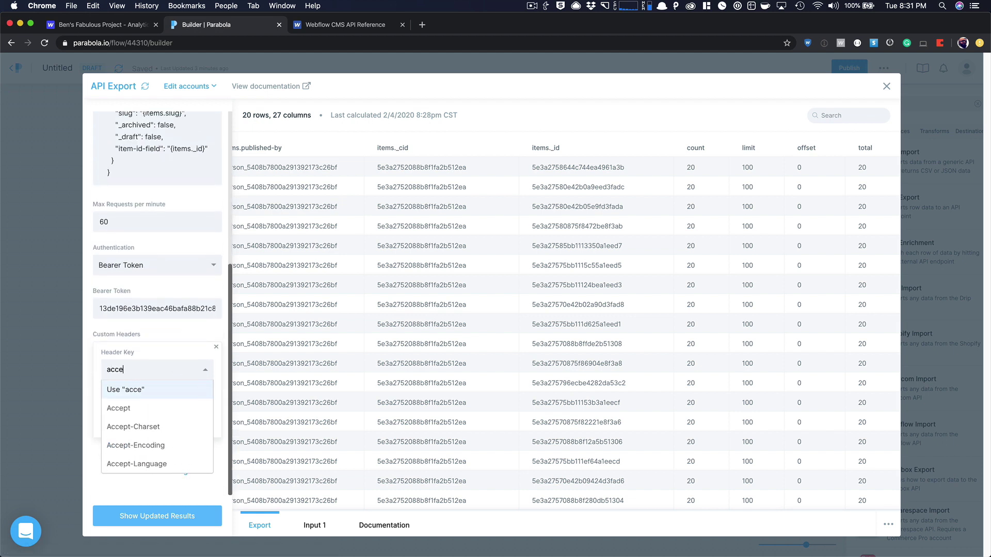
{"action": "type", "text": "pt-ver"}
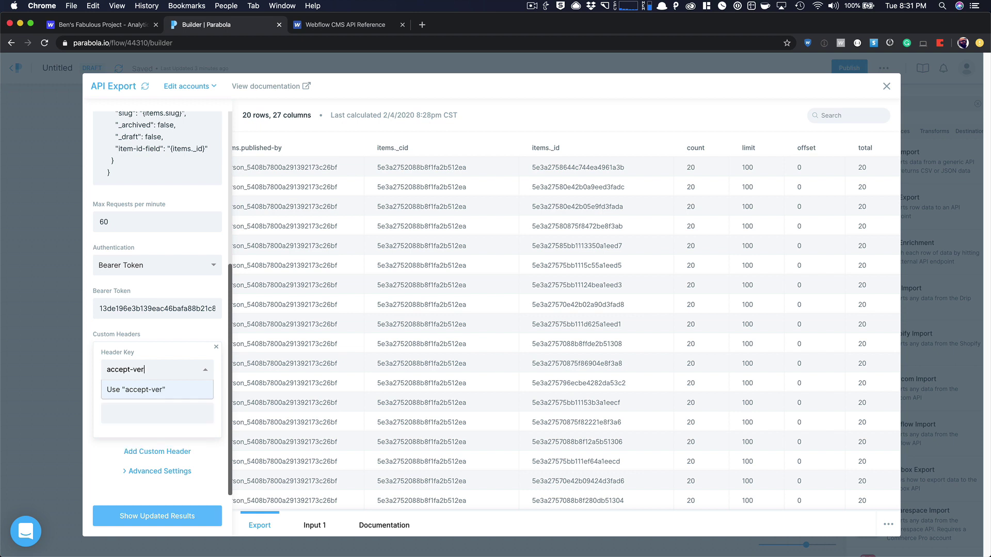
{"action": "type", "text": "sion"}
{"action": "key", "text": "Return"}
{"action": "key", "text": "Tab"}
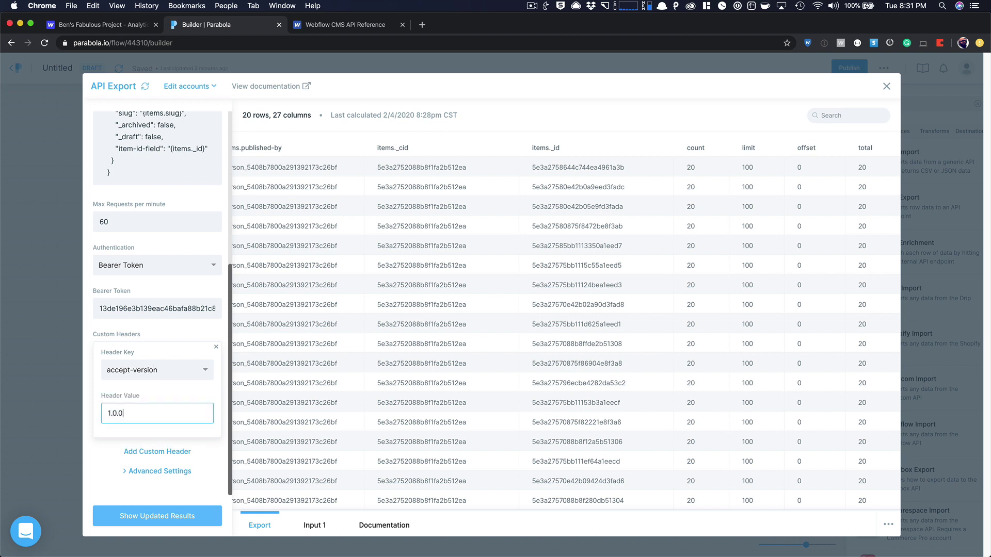
{"action": "type", "text": "1.0.0"}
{"action": "left_click", "coordinate": [150, 452]}
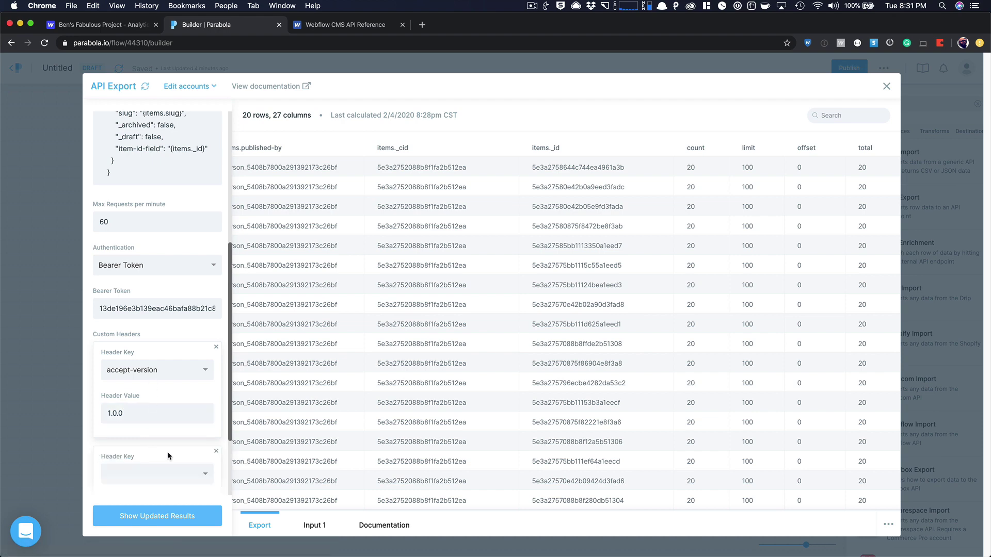
{"action": "scroll", "coordinate": [171, 455], "scroll_direction": "down", "scroll_amount": 1}
{"action": "left_click", "coordinate": [216, 425]}
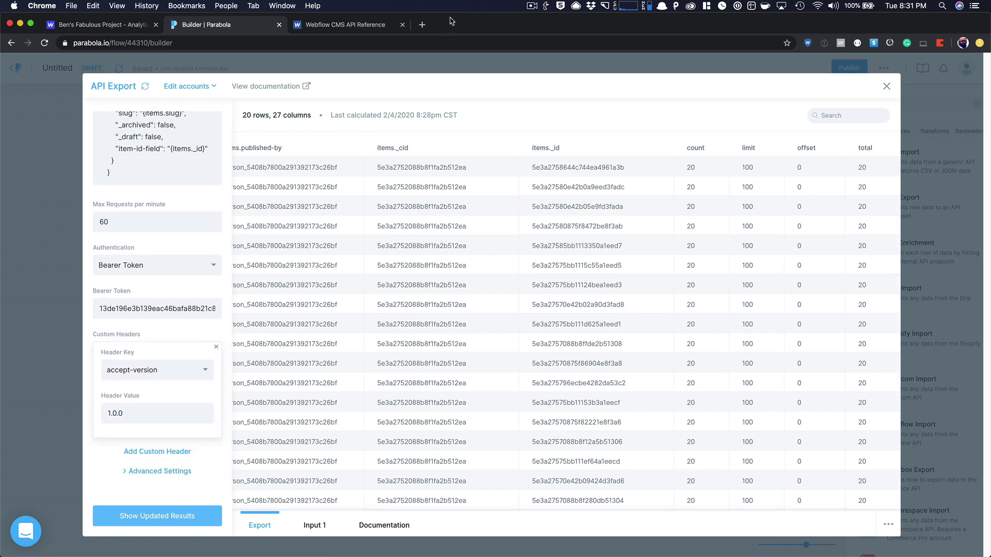
Step: Check the Update Live Collection Item example request in Webflow's docs, then go back to Parabola
{"action": "left_click", "coordinate": [359, 26]}
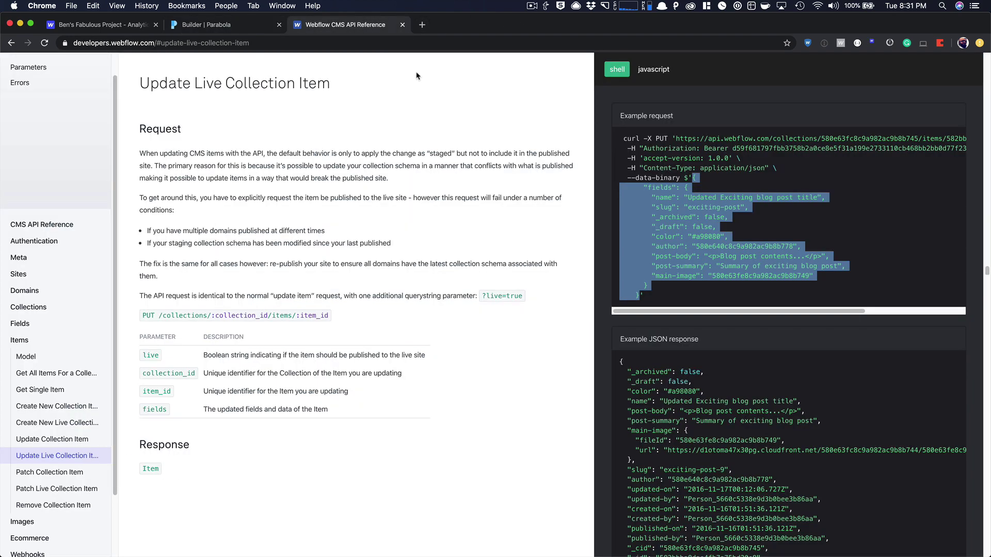
{"action": "left_click", "coordinate": [709, 212]}
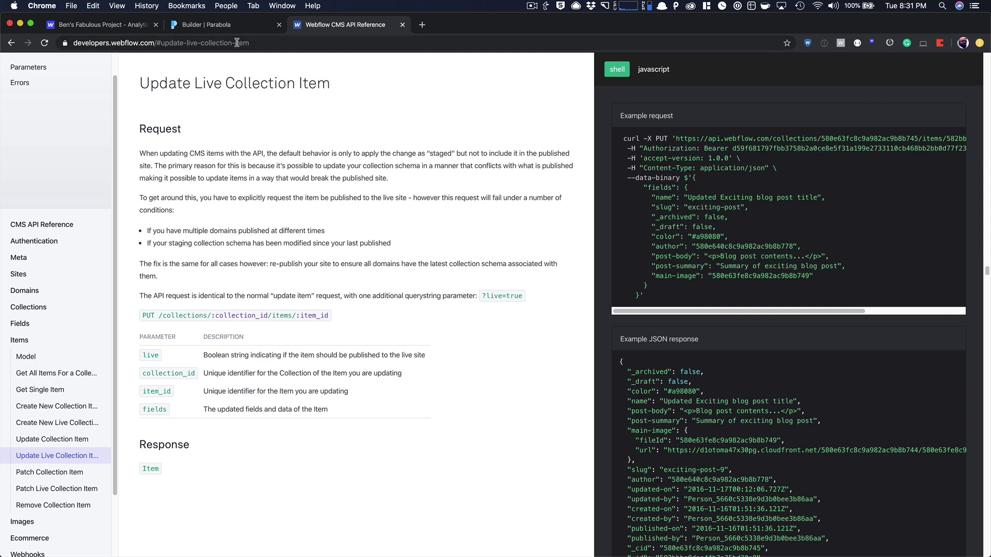
{"action": "left_click", "coordinate": [220, 30]}
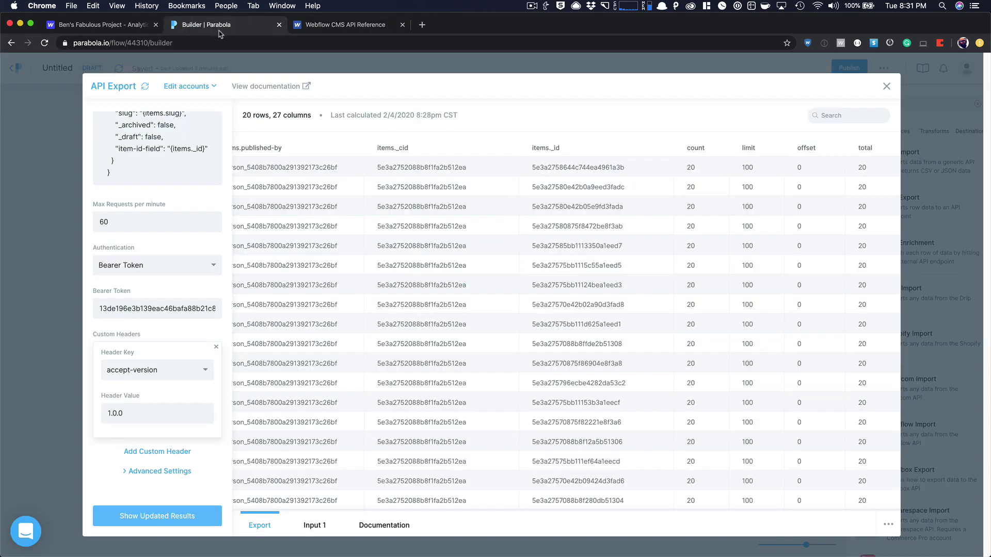
Step: Switch the API Export request type from POST to PATCH and recalculate the results
{"action": "left_click", "coordinate": [182, 522]}
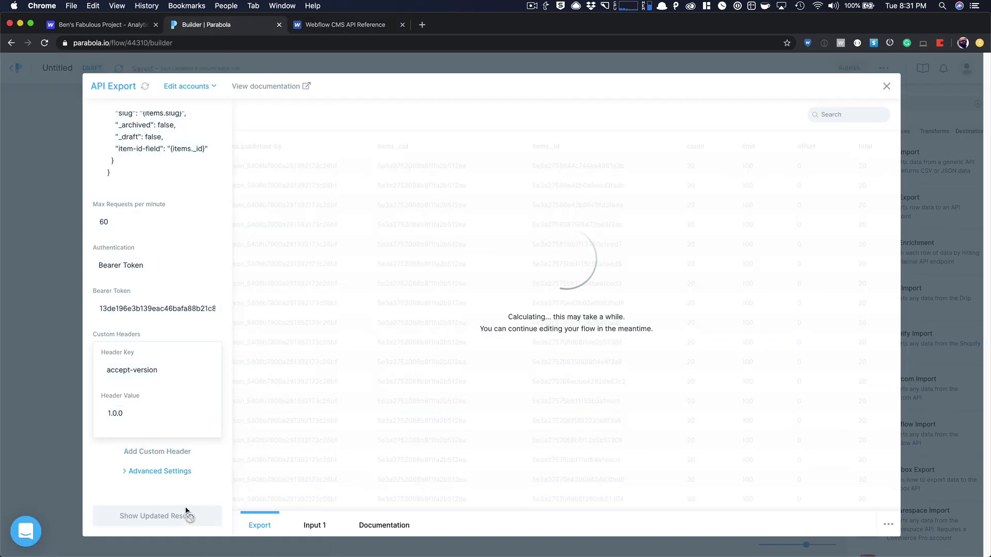
{"action": "scroll", "coordinate": [185, 342], "scroll_direction": "up", "scroll_amount": 5}
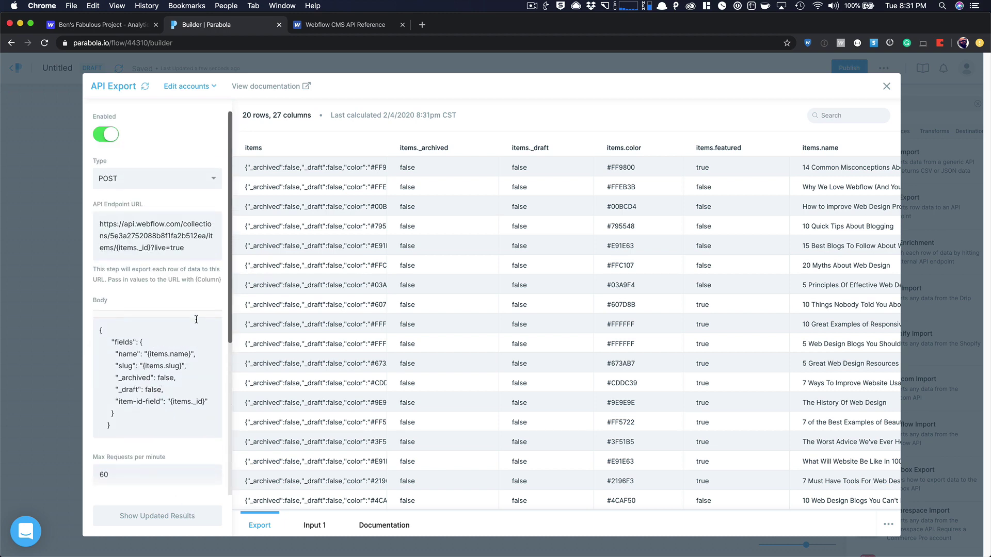
{"action": "left_click", "coordinate": [159, 184]}
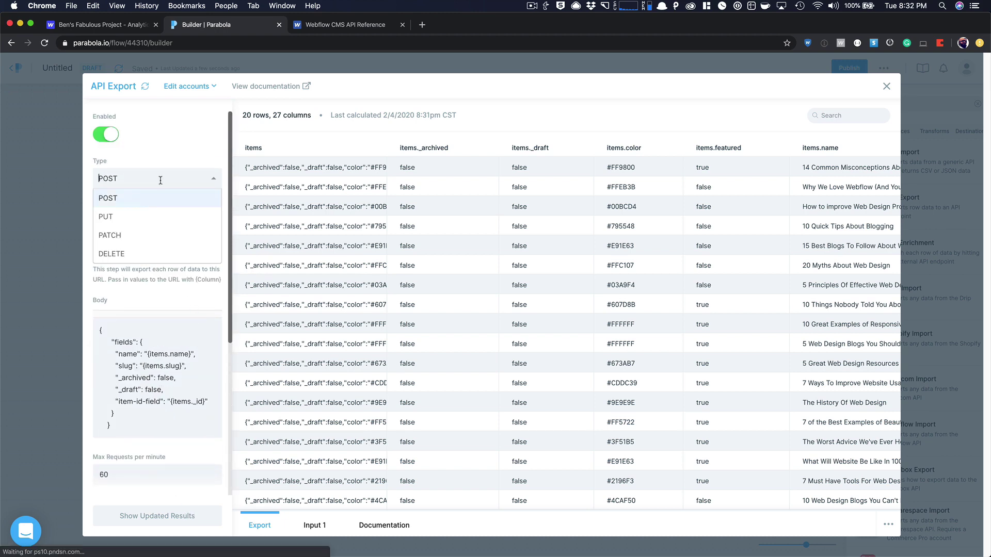
{"action": "left_click", "coordinate": [146, 230]}
{"action": "scroll", "coordinate": [178, 186], "scroll_direction": "down", "scroll_amount": 3}
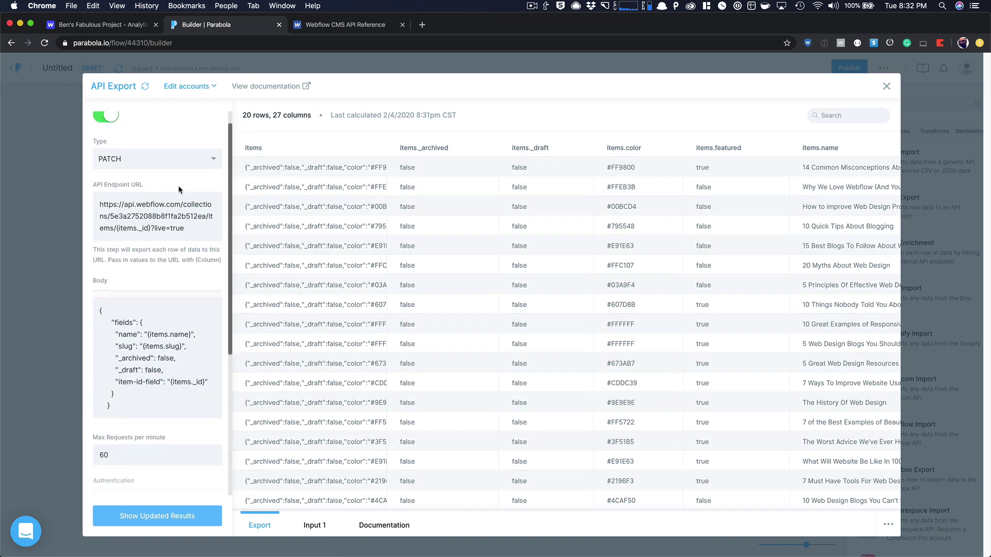
{"action": "scroll", "coordinate": [180, 191], "scroll_direction": "down", "scroll_amount": 4}
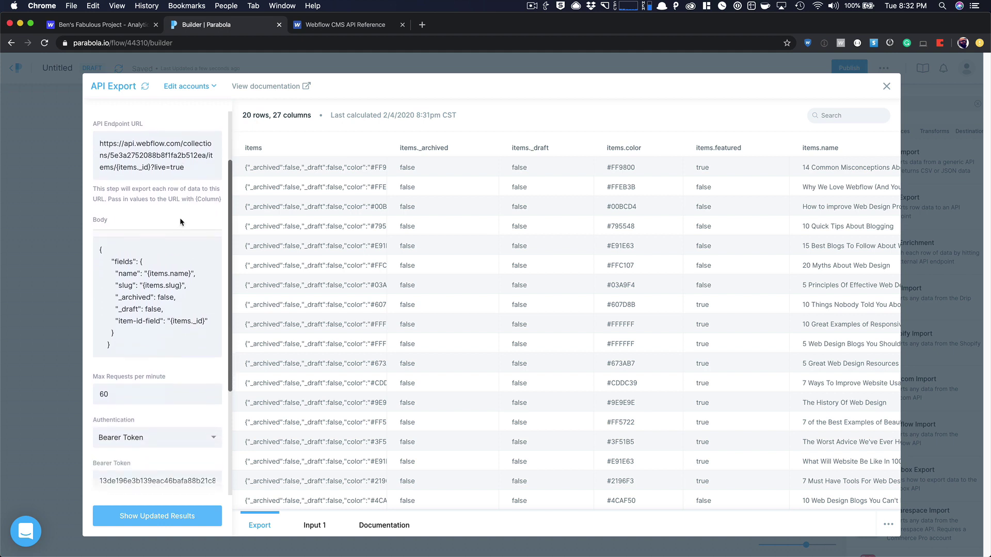
{"action": "scroll", "coordinate": [171, 266], "scroll_direction": "down", "scroll_amount": 5}
{"action": "scroll", "coordinate": [171, 259], "scroll_direction": "down", "scroll_amount": 1}
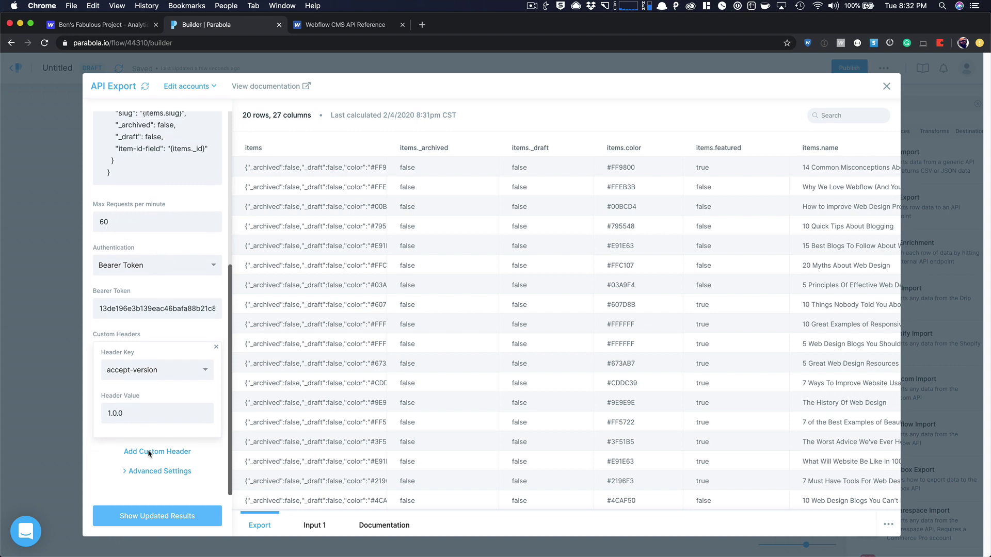
{"action": "left_click", "coordinate": [159, 514]}
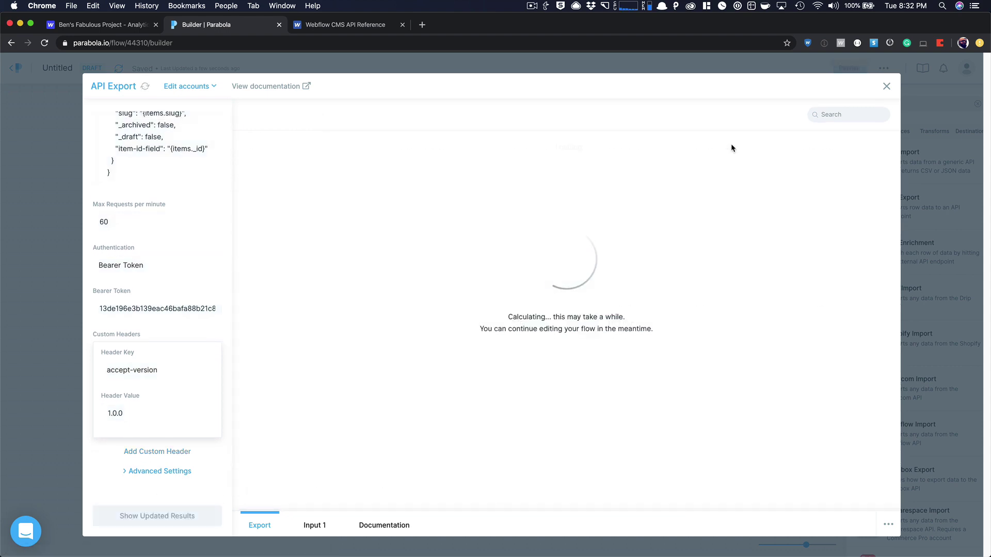
Step: Publish and run the flow so API Export sends 20 rows, then review its schedule
{"action": "left_click", "coordinate": [886, 87]}
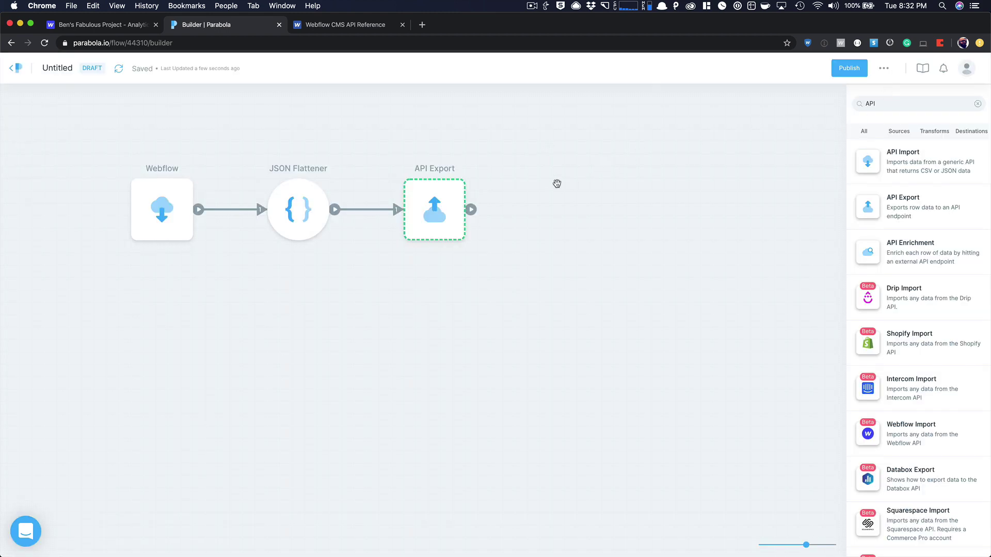
{"action": "left_click", "coordinate": [850, 69]}
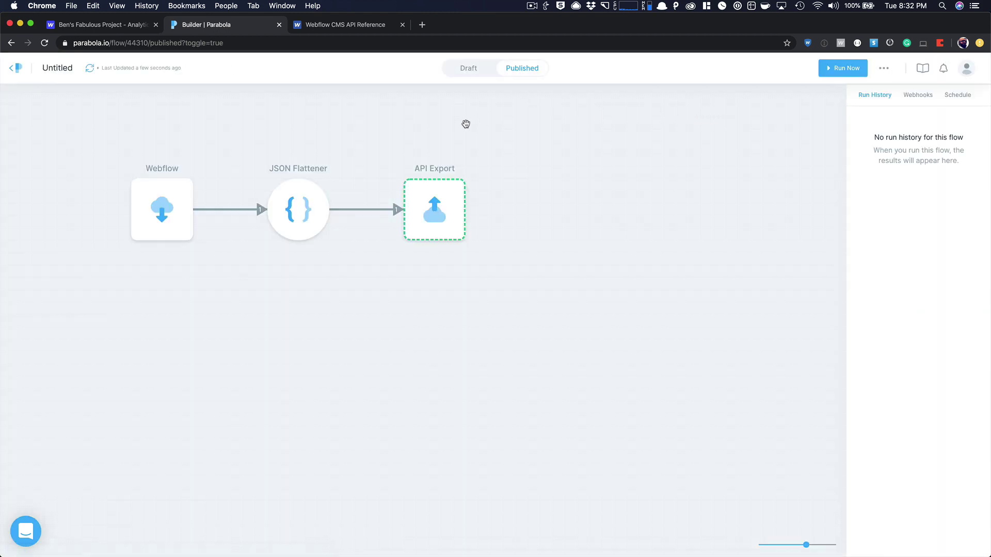
{"action": "left_click", "coordinate": [841, 70]}
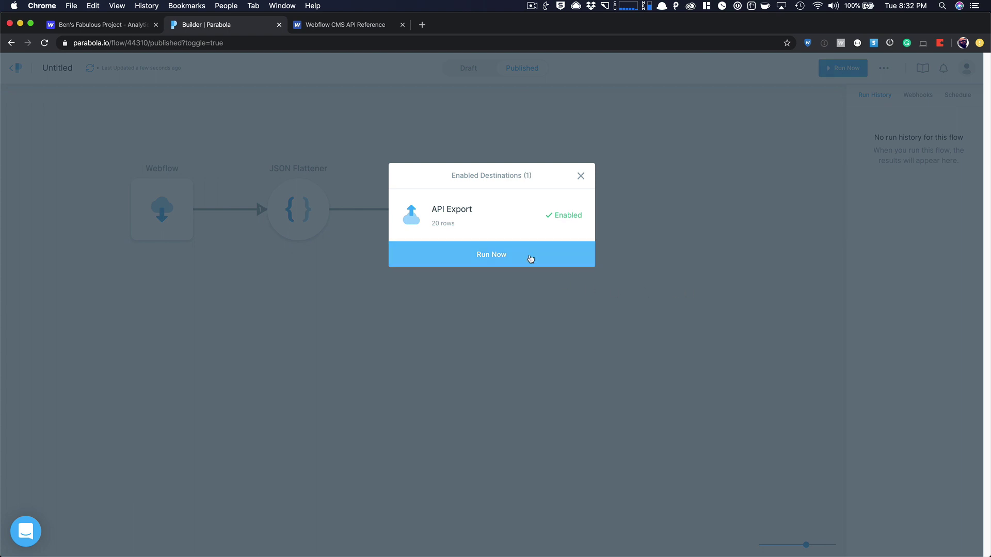
{"action": "left_click", "coordinate": [531, 259]}
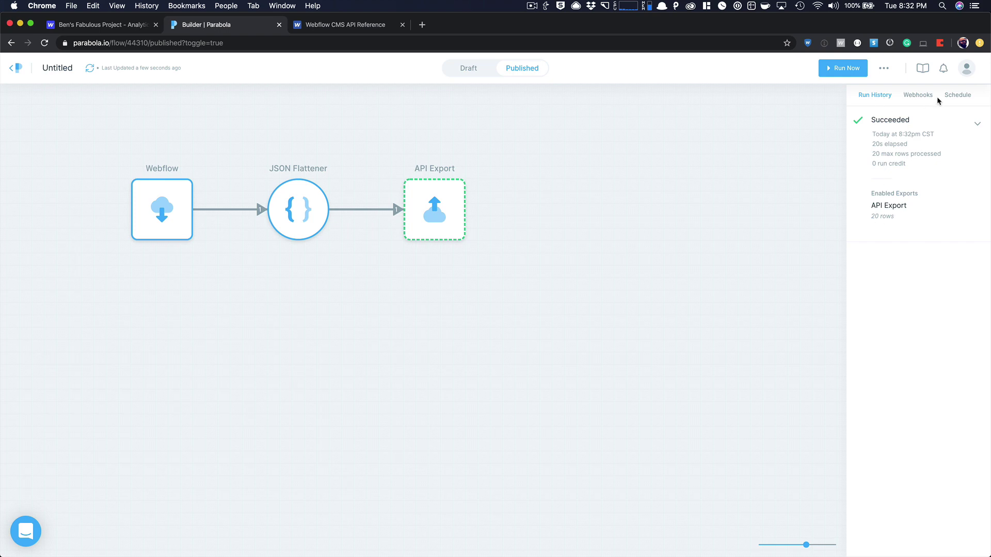
{"action": "left_click", "coordinate": [960, 98]}
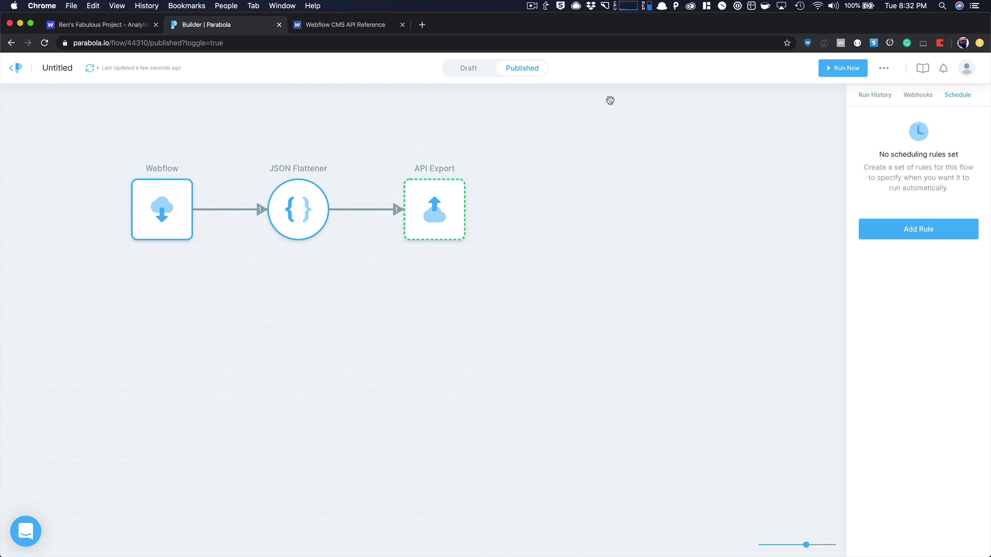
{"action": "left_click", "coordinate": [106, 27]}
Step: Open the site in the Designer and list the Blog Posts collection items
{"action": "scroll", "coordinate": [142, 106], "scroll_direction": "up", "scroll_amount": 10}
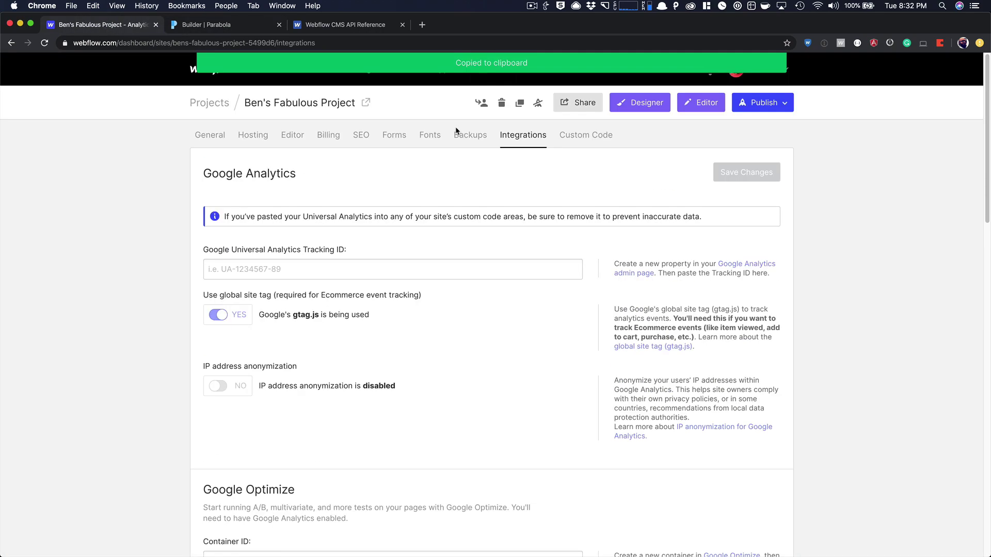
{"action": "left_click", "coordinate": [655, 107]}
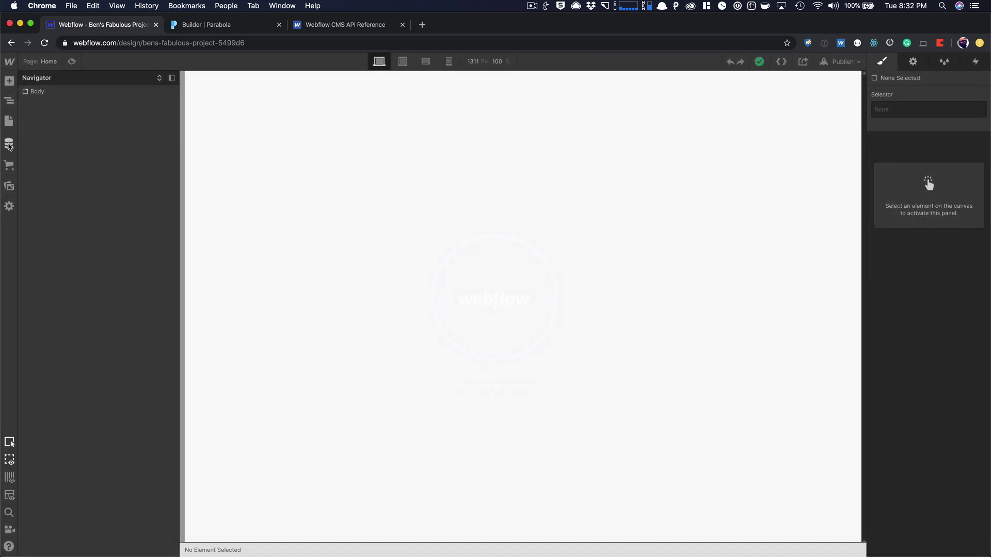
{"action": "left_click", "coordinate": [9, 143]}
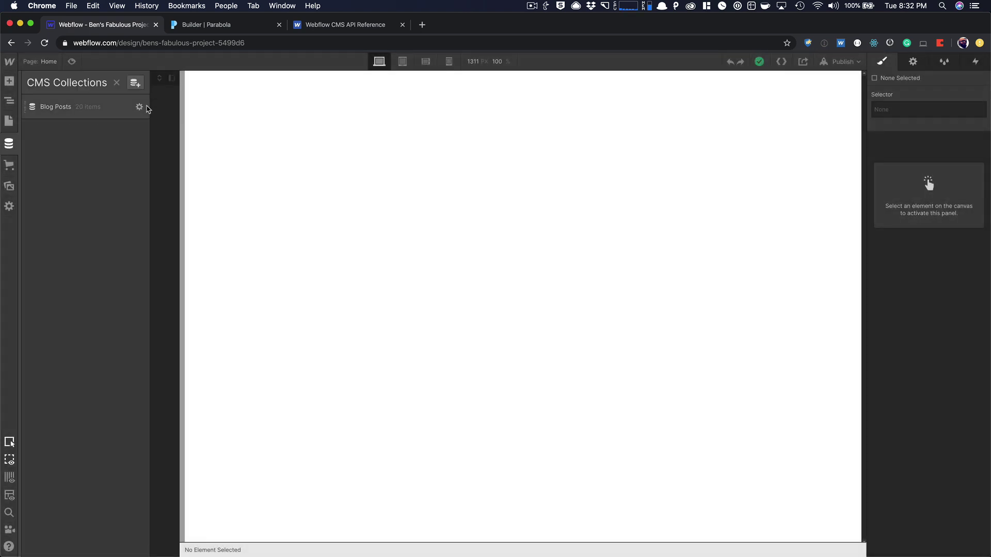
{"action": "left_click", "coordinate": [124, 107]}
Step: Check Item ID Field on three blog posts, including 'Why We Love Webflow', then close the CMS panel
{"action": "left_click", "coordinate": [238, 127]}
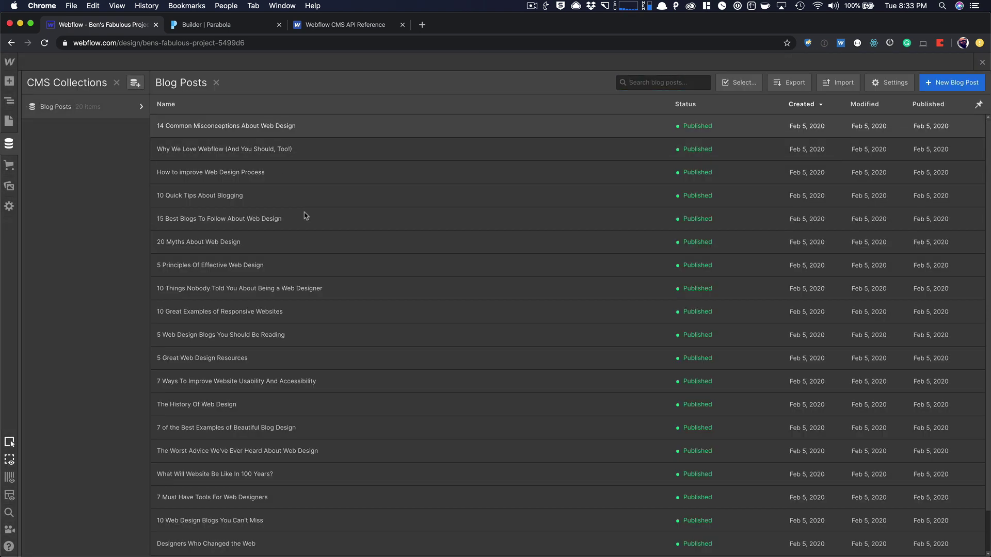
{"action": "scroll", "coordinate": [309, 222], "scroll_direction": "down", "scroll_amount": 15}
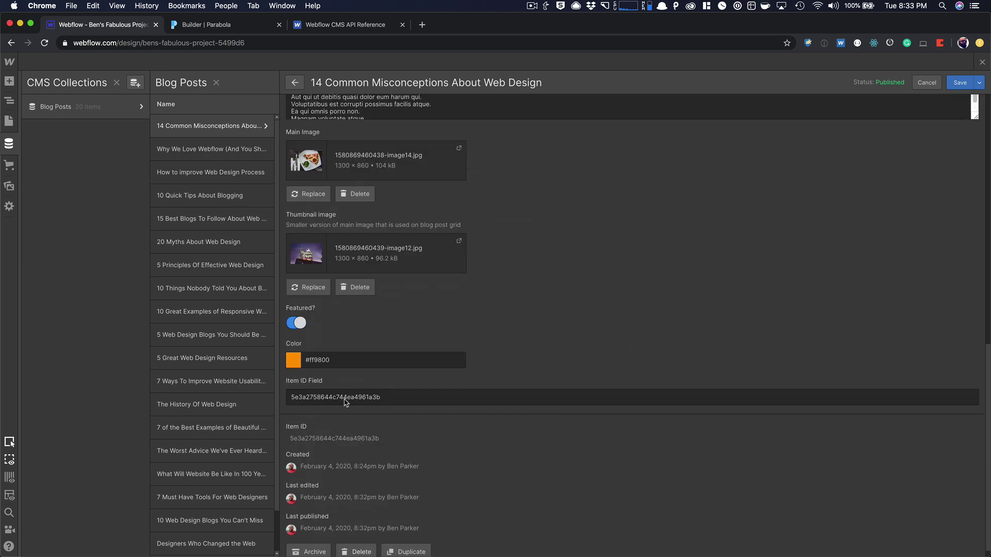
{"action": "left_click", "coordinate": [212, 151]}
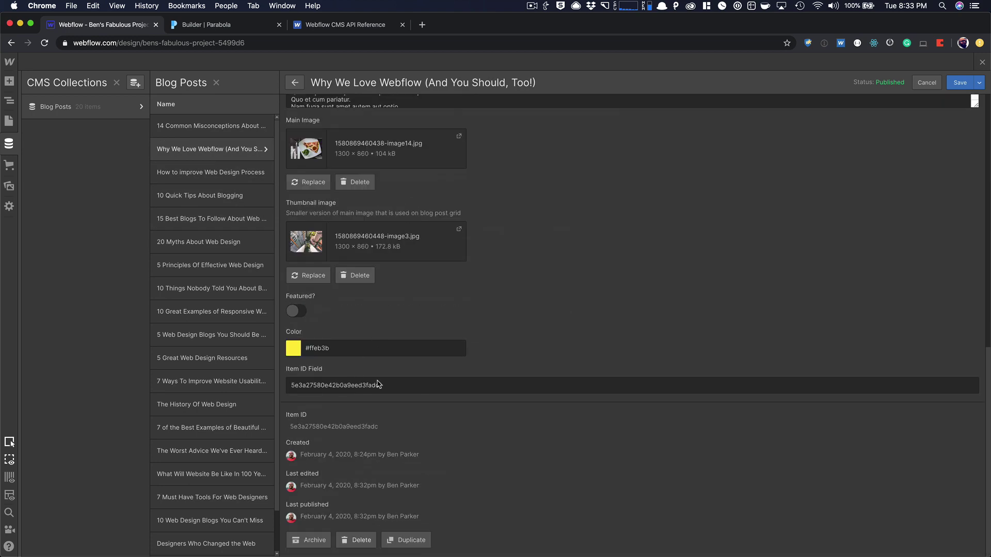
{"action": "left_click", "coordinate": [214, 172]}
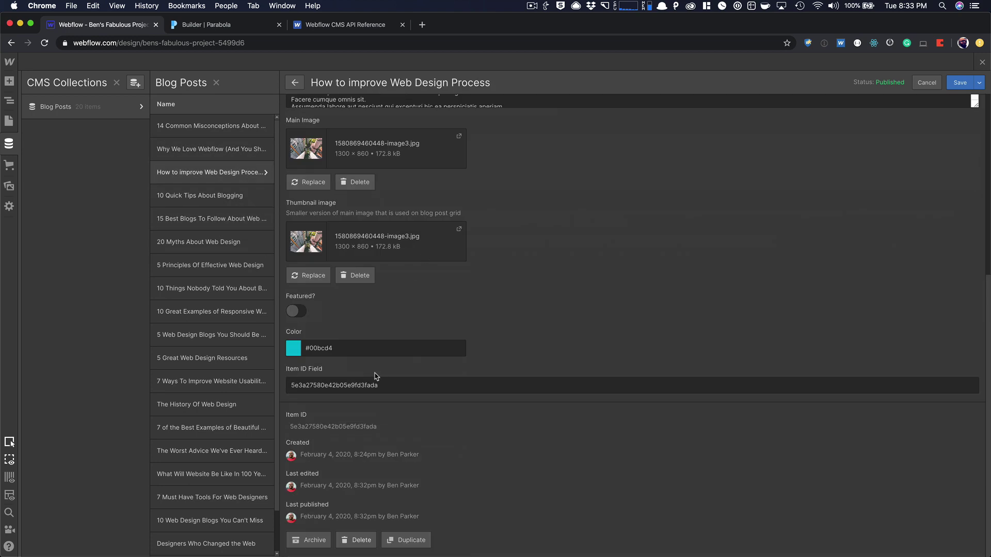
{"action": "left_click", "coordinate": [982, 62]}
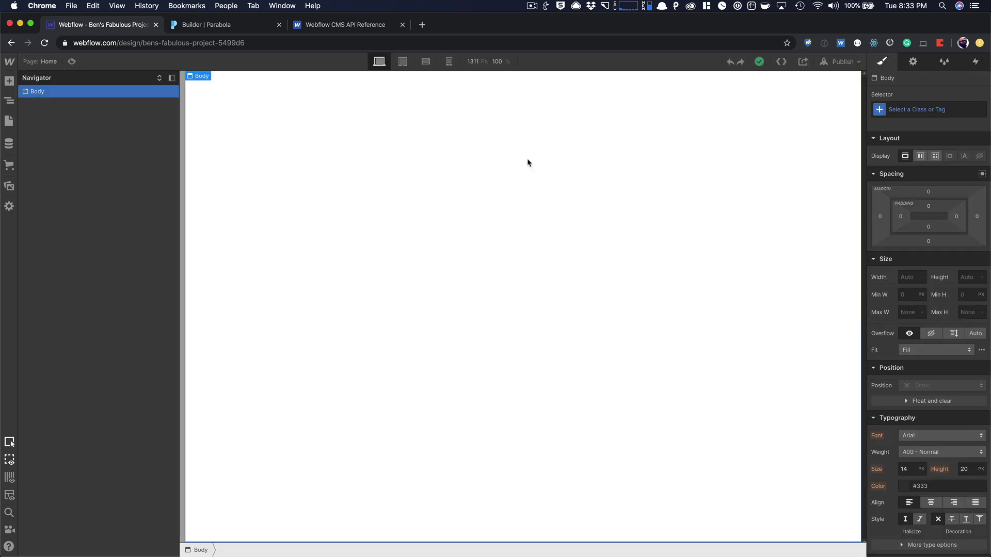